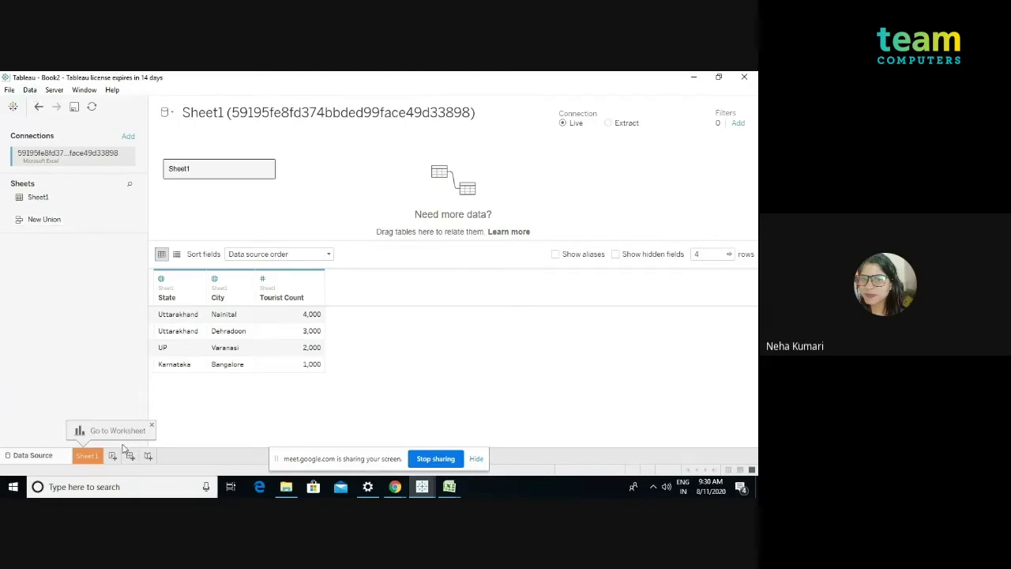
Add the Excel file ab203f0c6f2d98377d996b95b8bc17d6.xlsx from Downloads to Book2 as a second data source.
left_click(94, 456)
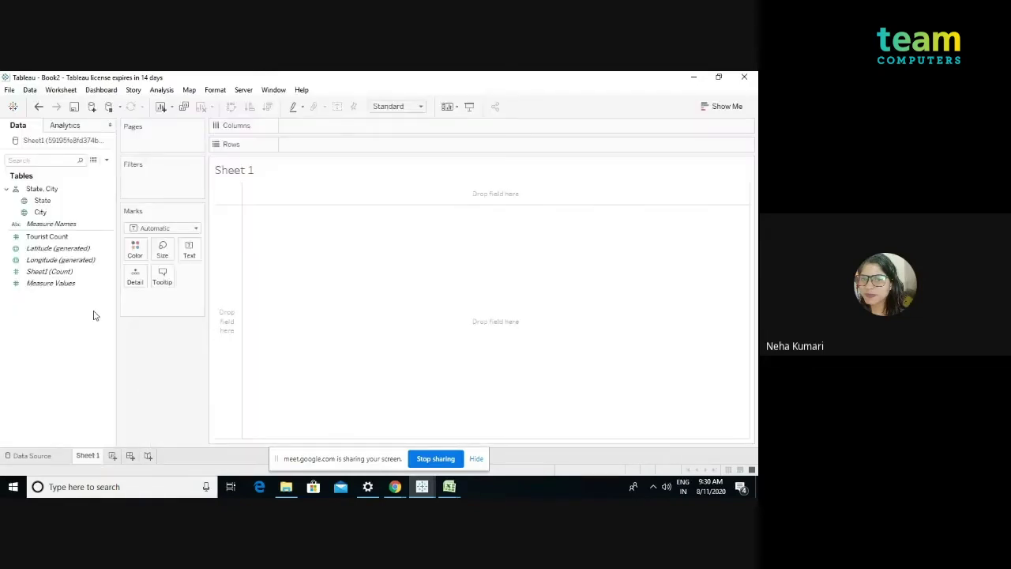
left_click(29, 90)
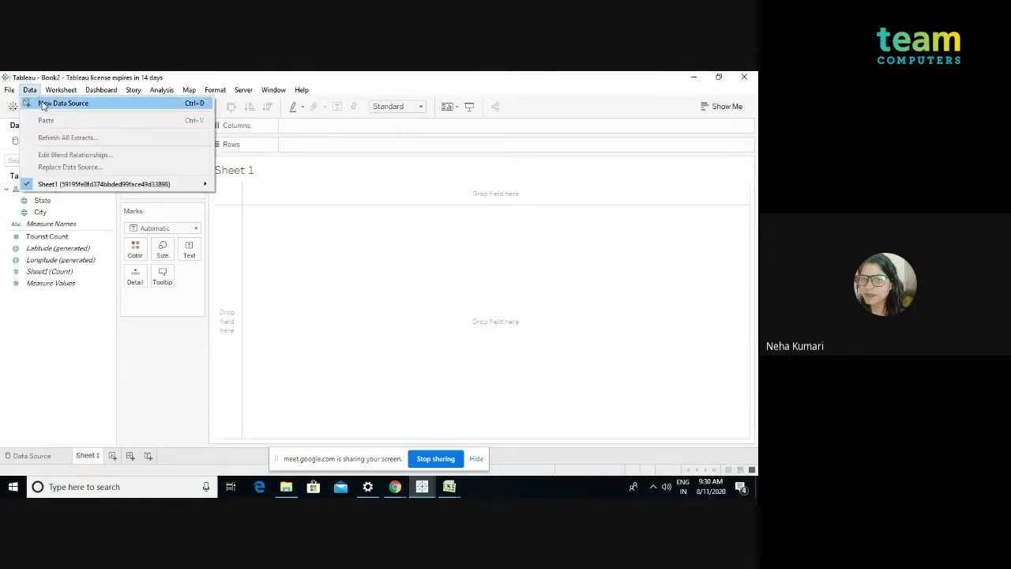
left_click(44, 106)
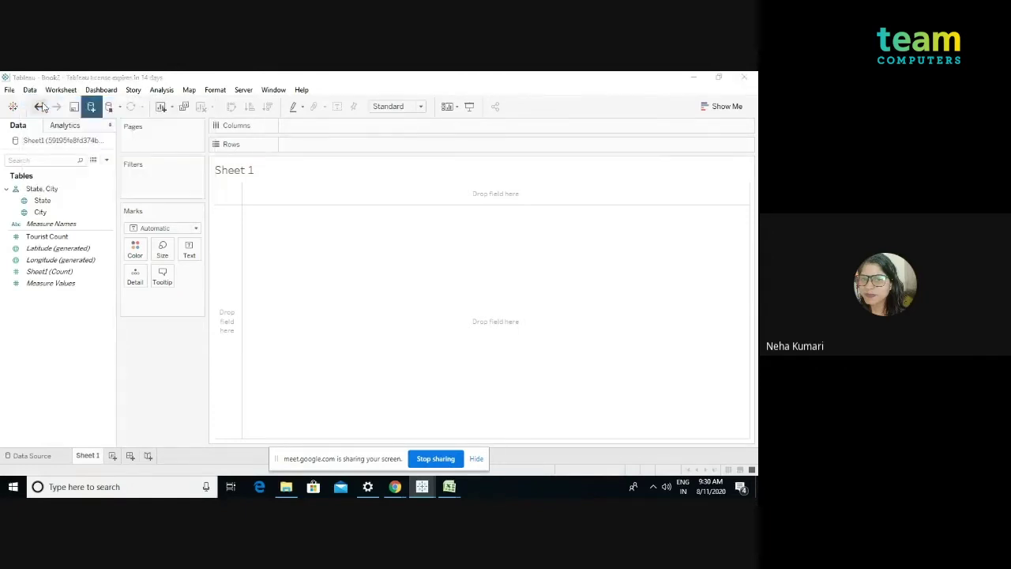
left_click(129, 177)
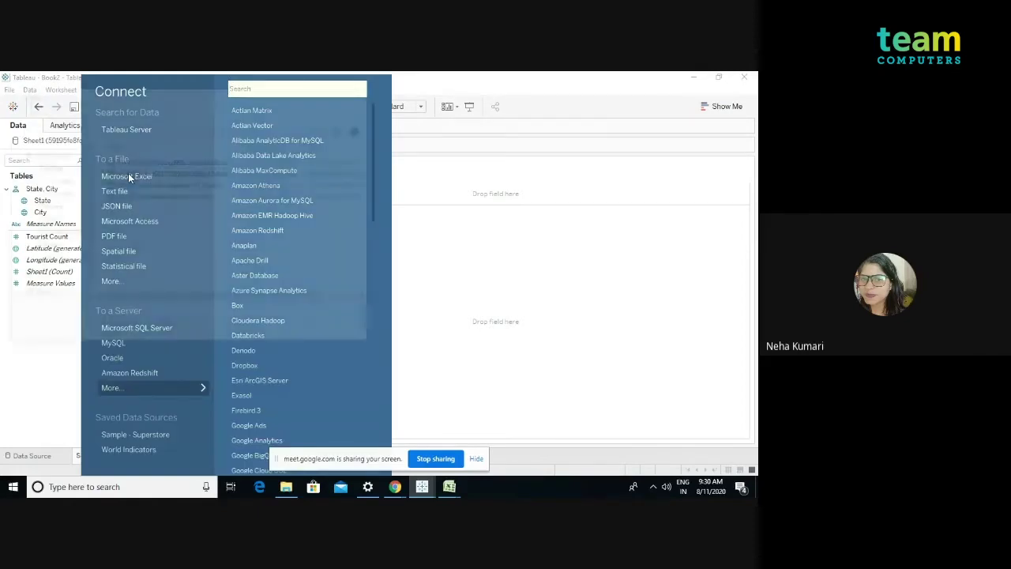
left_click(156, 174)
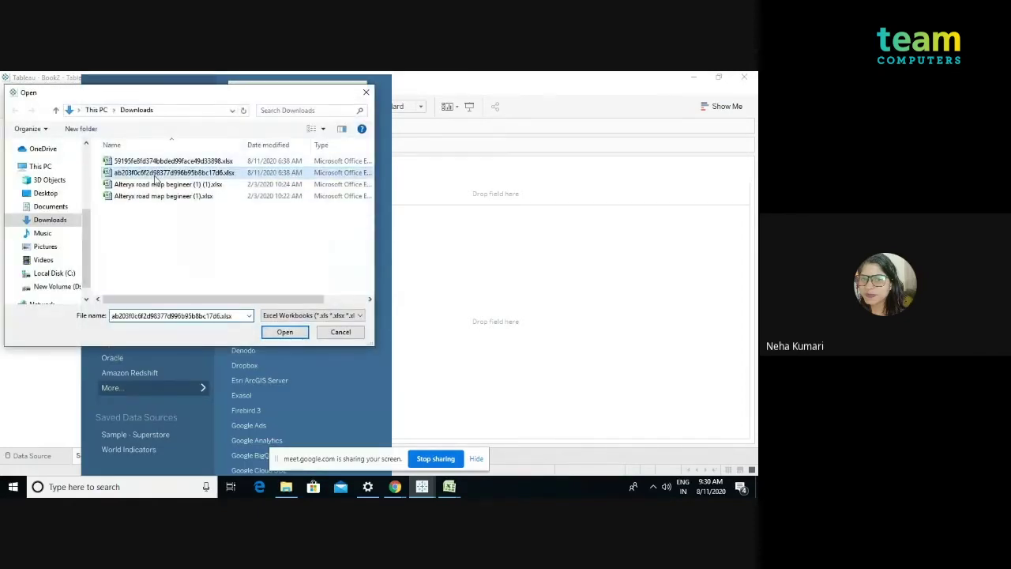
left_click(284, 334)
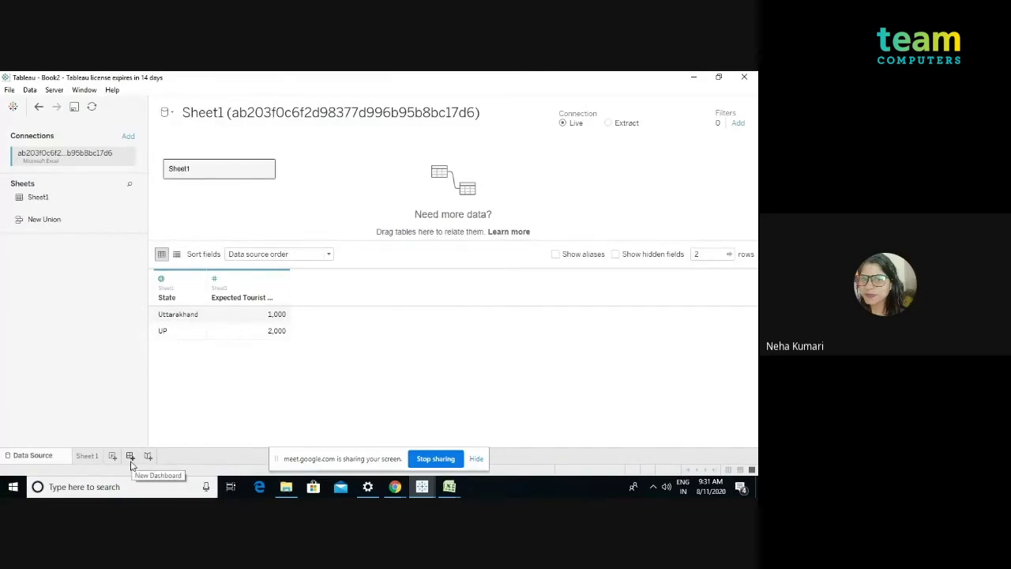
Switch to the BlendingVscCrossdbjoins workbook, look at its BLENDING sheet and add a new blank worksheet.
left_click(422, 488)
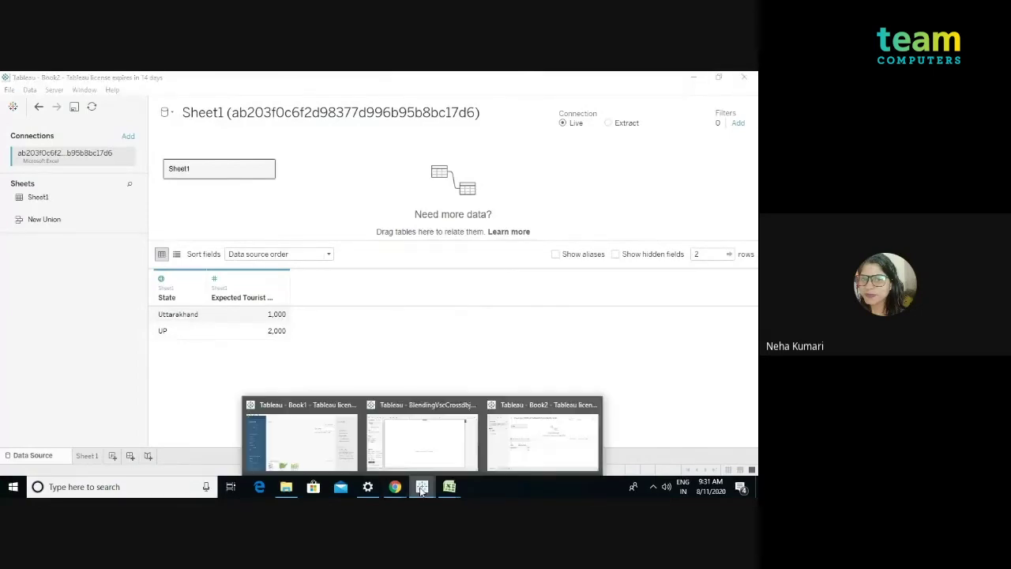
left_click(419, 444)
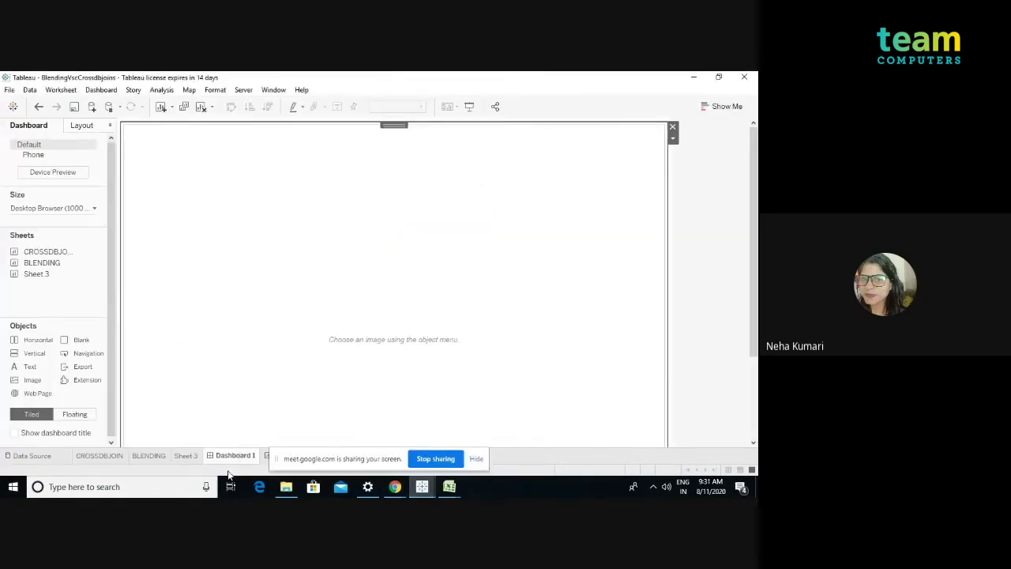
left_click(147, 455)
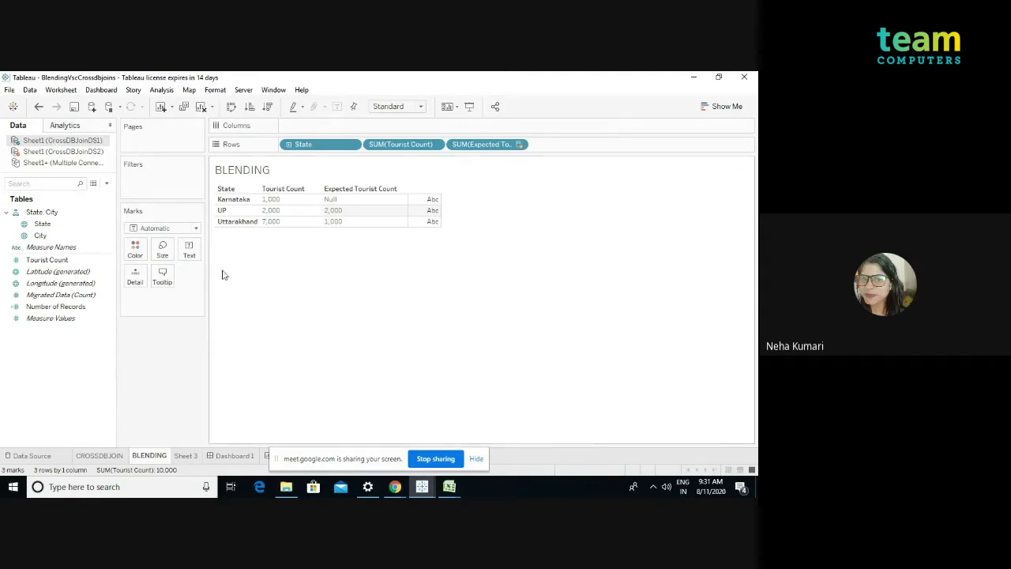
left_click(477, 459)
left_click(268, 457)
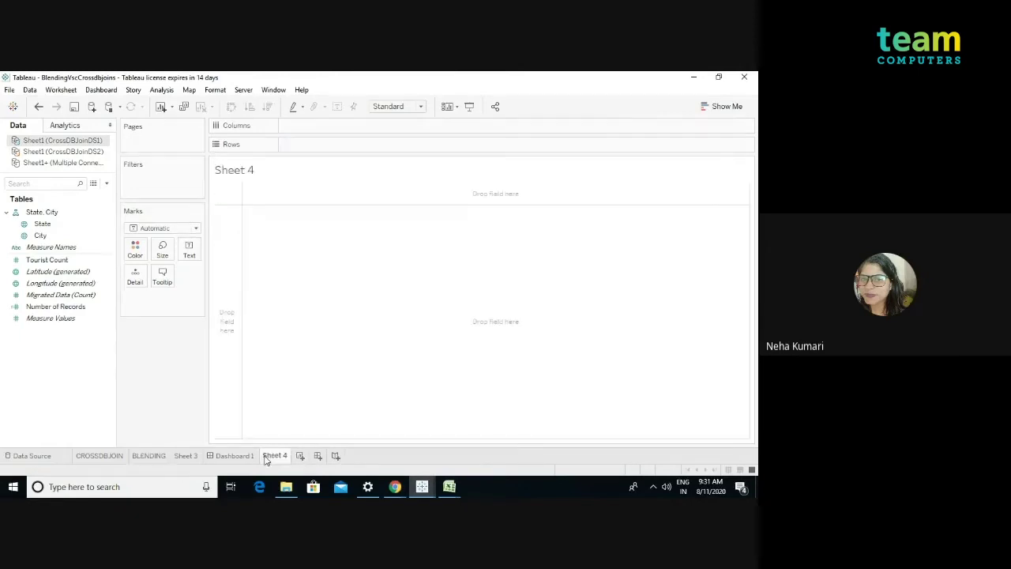
Compare the fields of the CrossDBJoinDS1 and CrossDBJoinDS2 sources and place State from CrossDBJoinDS1 on Rows.
left_click(59, 153)
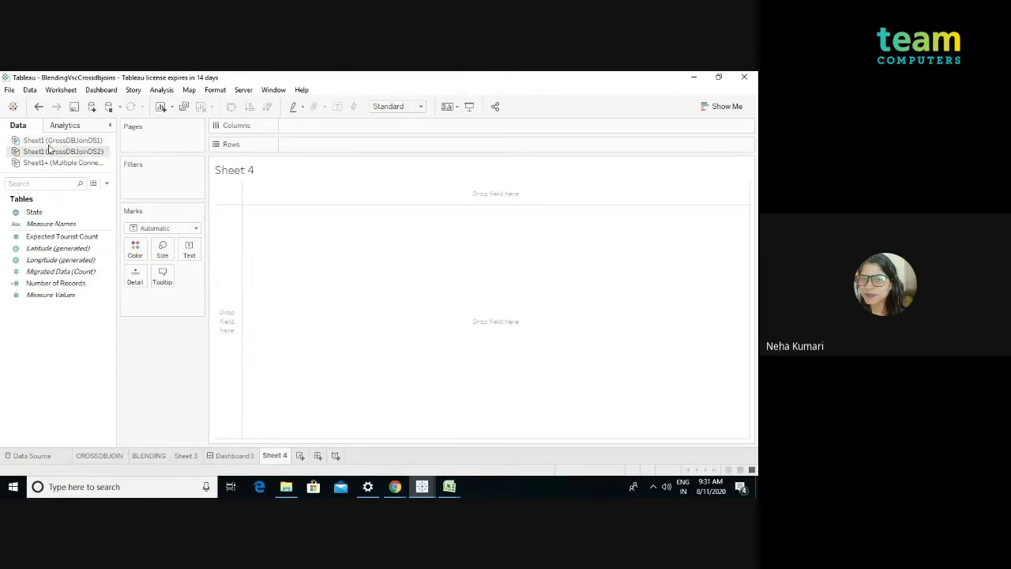
left_click(46, 142)
left_click(47, 151)
left_click(29, 142)
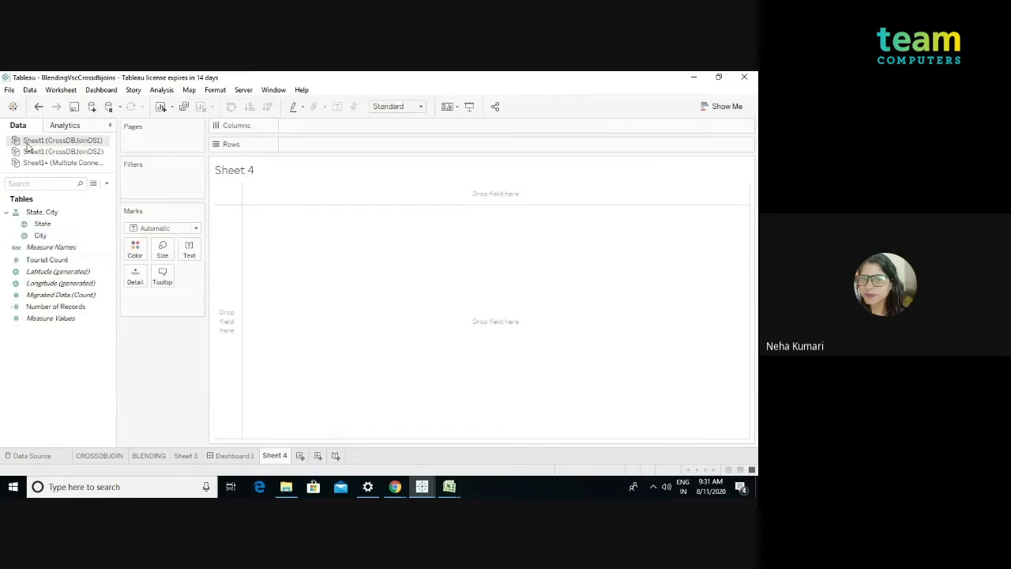
left_click(45, 225)
left_click_drag(45, 225, 295, 146)
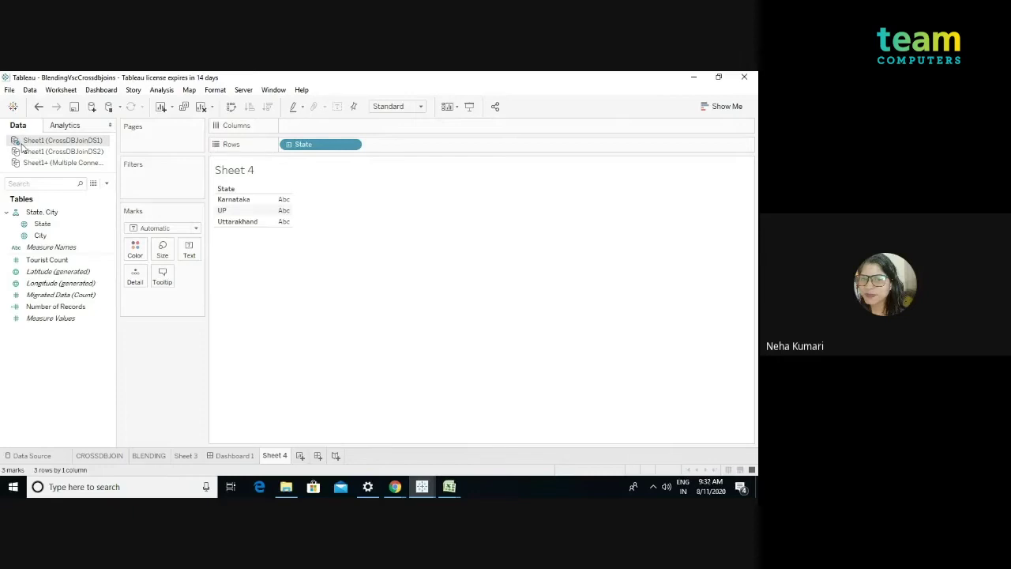
View the underlying records of CrossDBJoinDS1 and of CrossDBJoinDS2, closing each data window after reading.
left_click(50, 264)
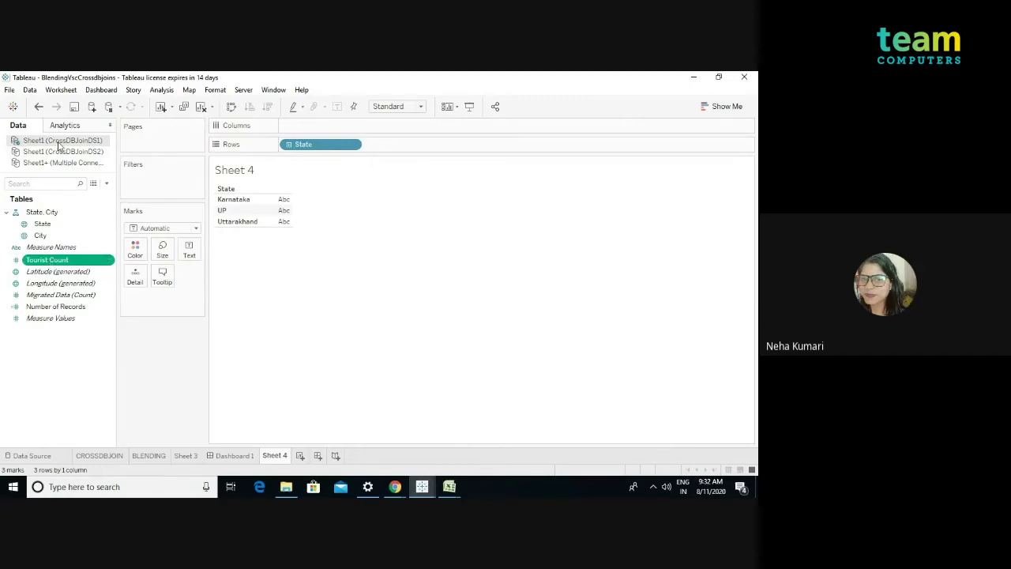
left_click(93, 184)
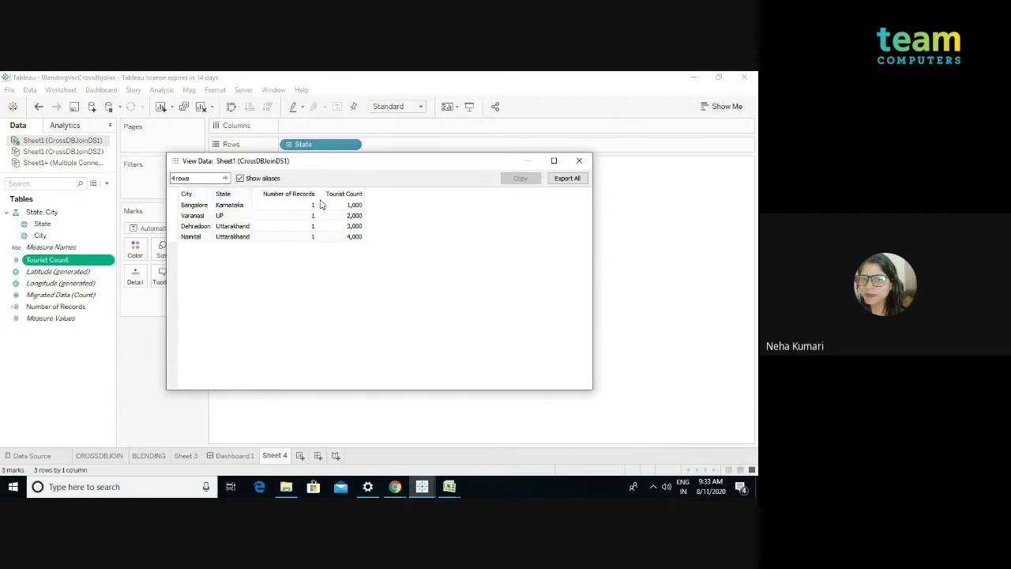
left_click(579, 160)
left_click(63, 153)
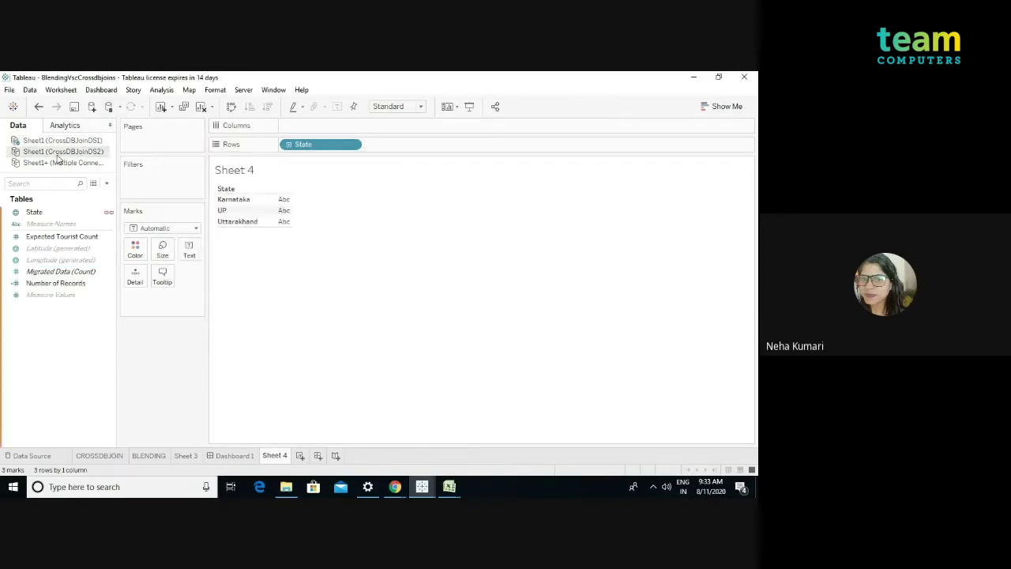
left_click(94, 185)
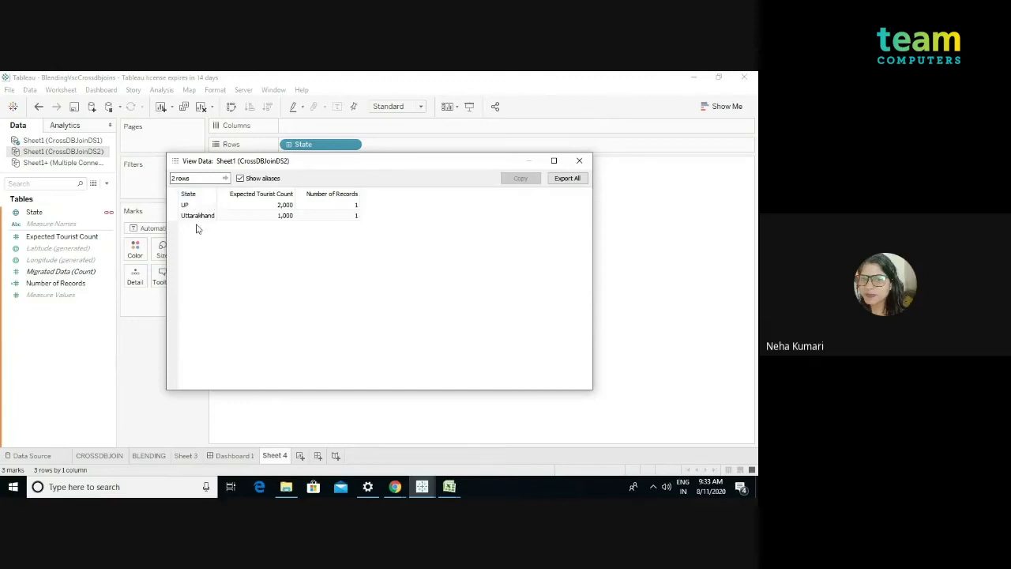
left_click(578, 161)
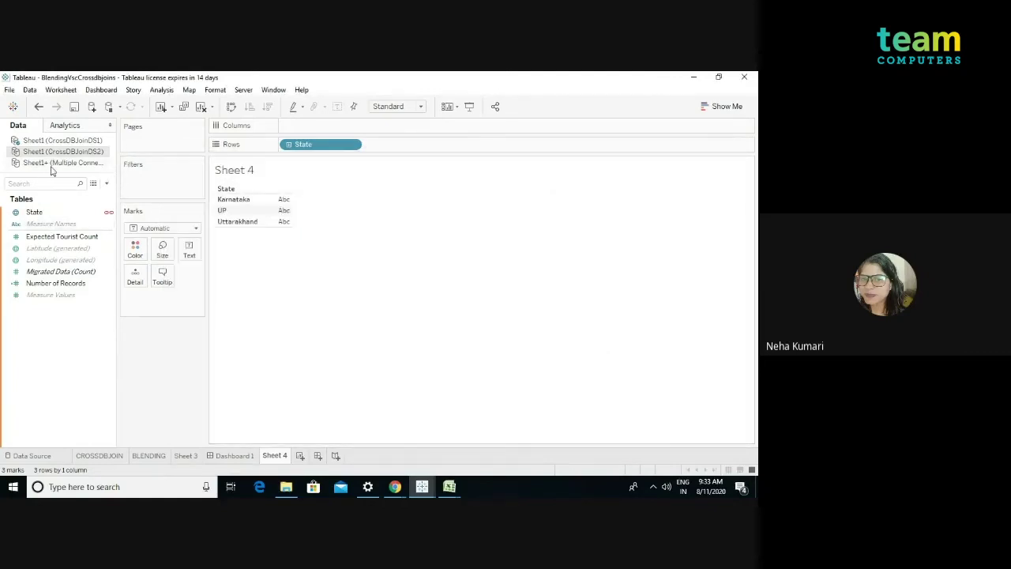
Place Tourist Count from CrossDBJoinDS1 on Rows after State and convert it to a discrete field.
left_click(39, 141)
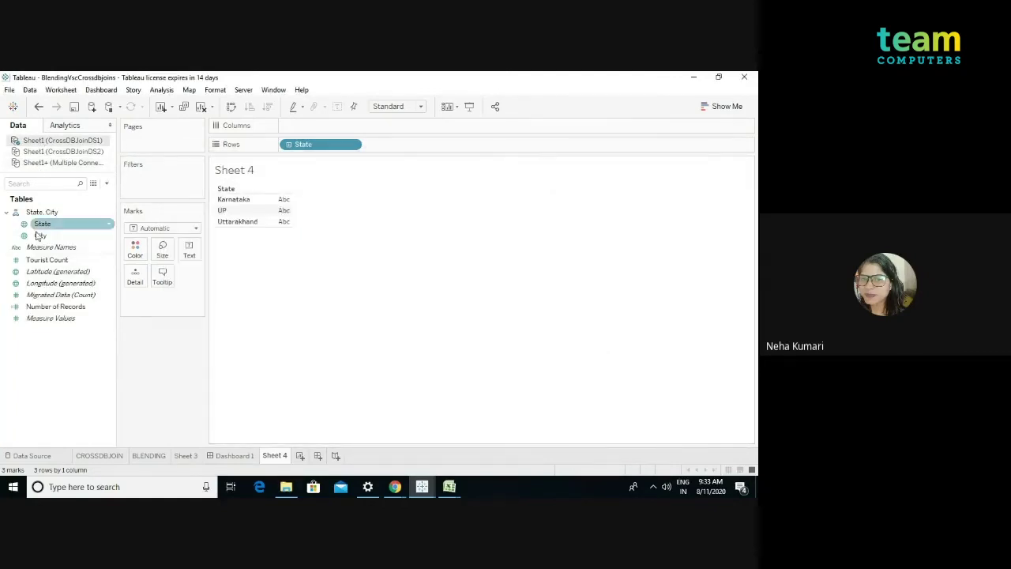
left_click(46, 260)
mouse_move(45, 267)
left_mouse_down()
mouse_move(445, 199)
mouse_move(394, 152)
left_mouse_up()
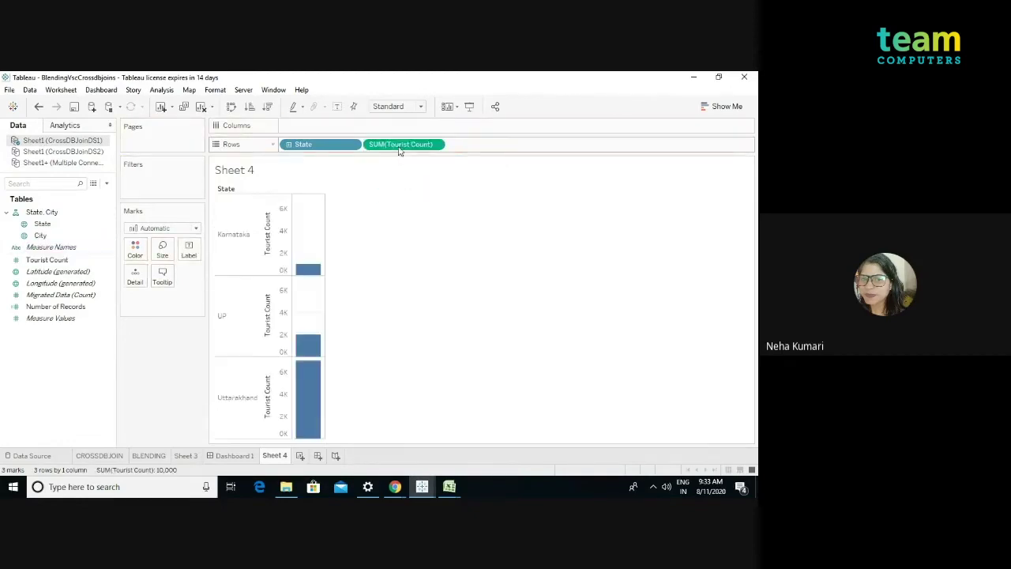
left_click(435, 144)
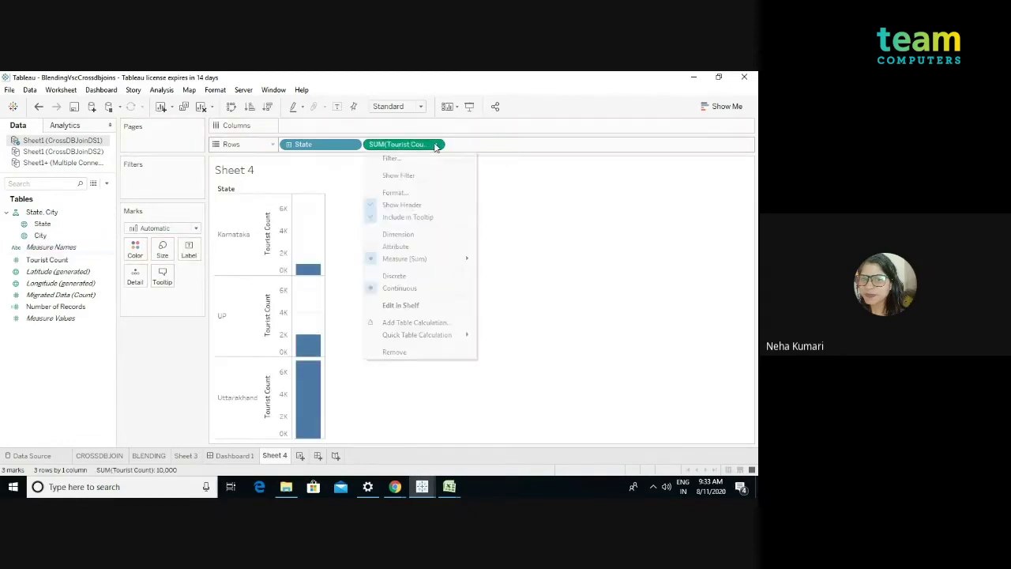
left_click(395, 276)
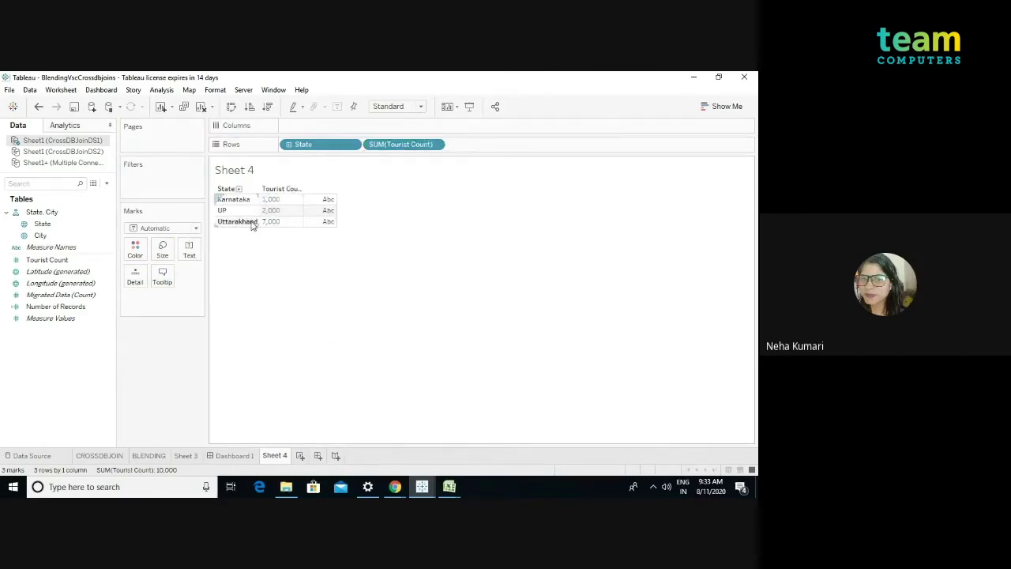
Examine the State linking field in CrossDBJoinDS2 and compare the State values in the data of both sources.
left_click(28, 152)
left_click(66, 215)
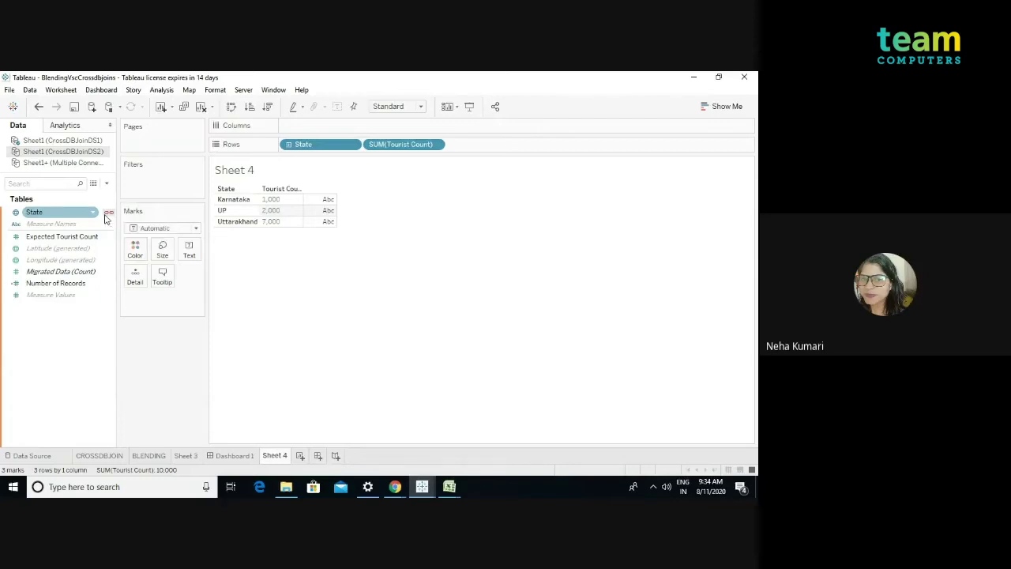
left_click(33, 142)
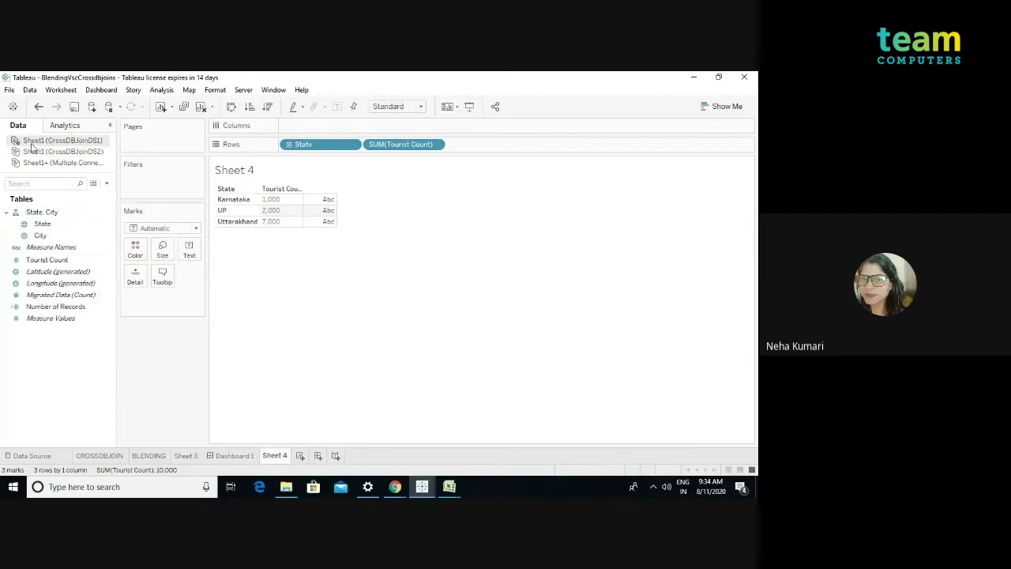
left_click(93, 184)
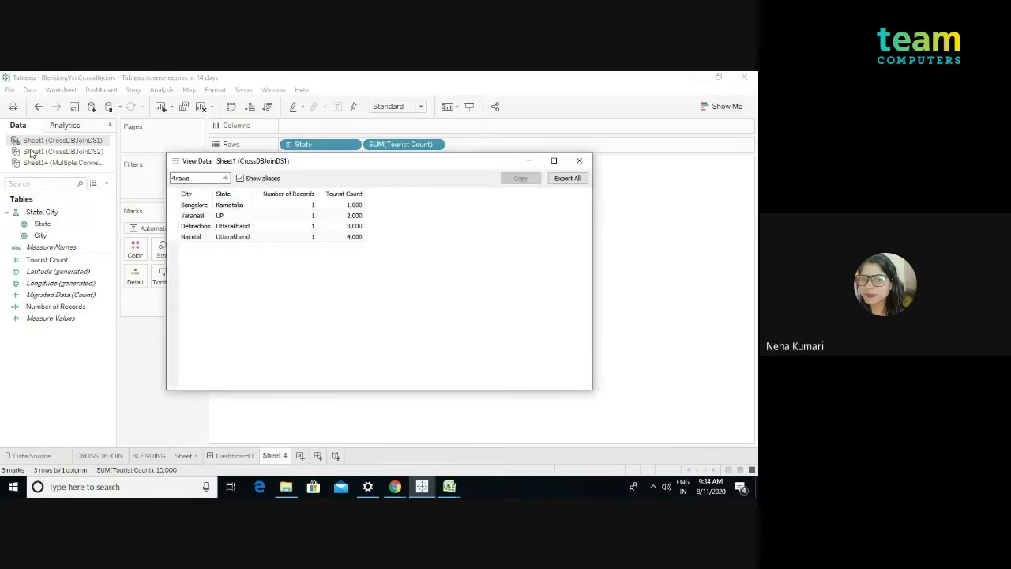
left_click(580, 162)
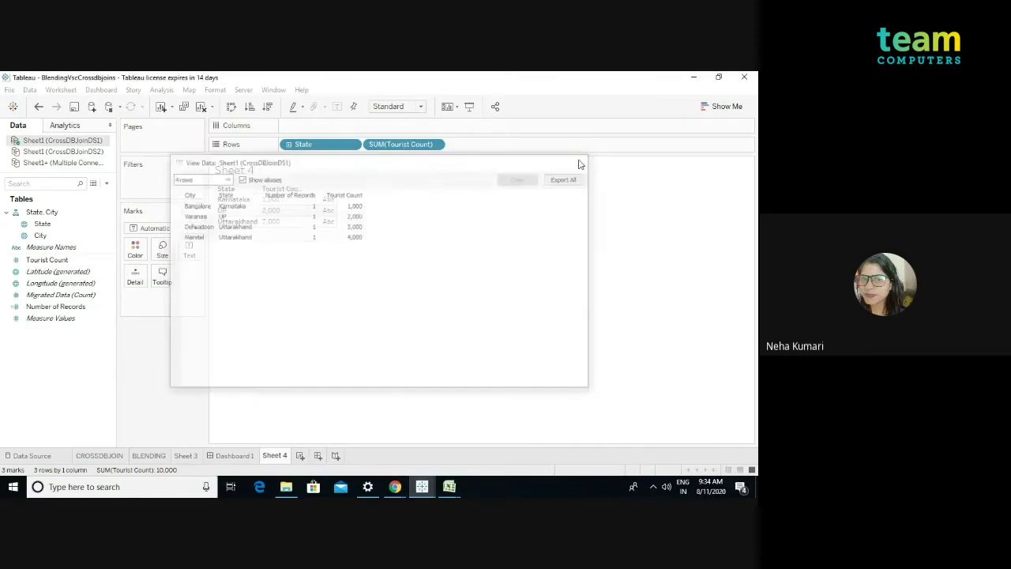
left_click(58, 152)
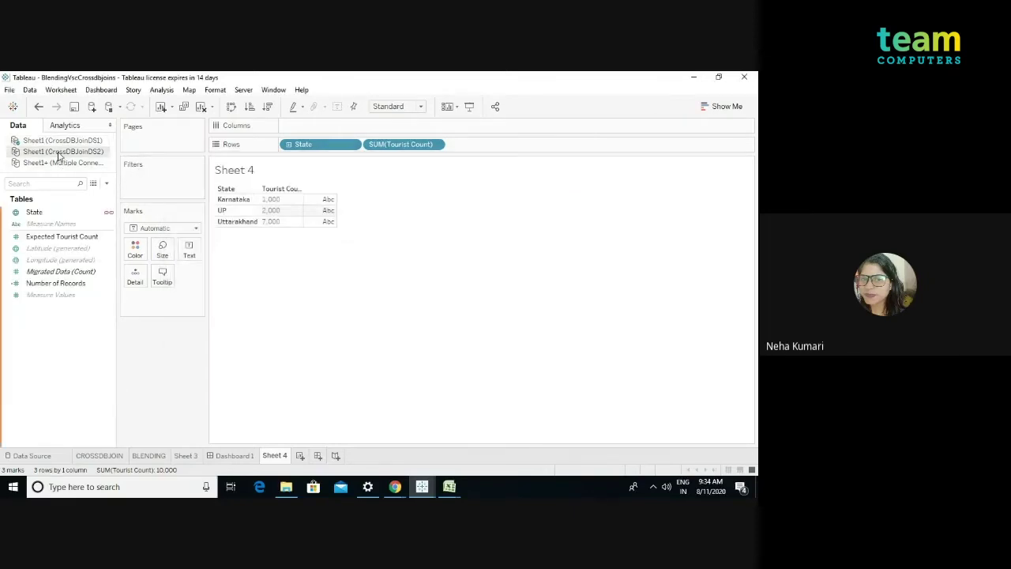
left_click(94, 188)
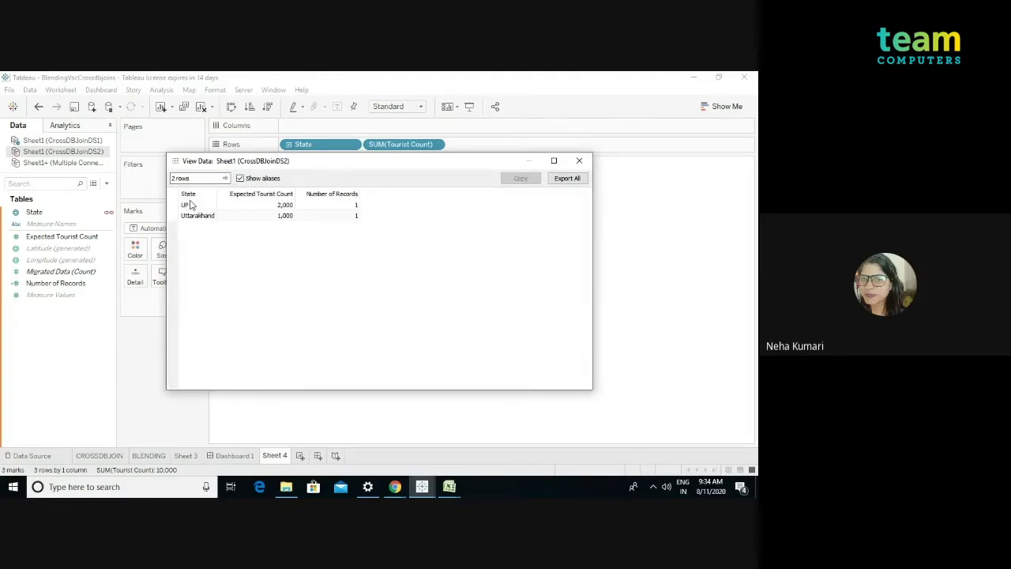
left_click(578, 162)
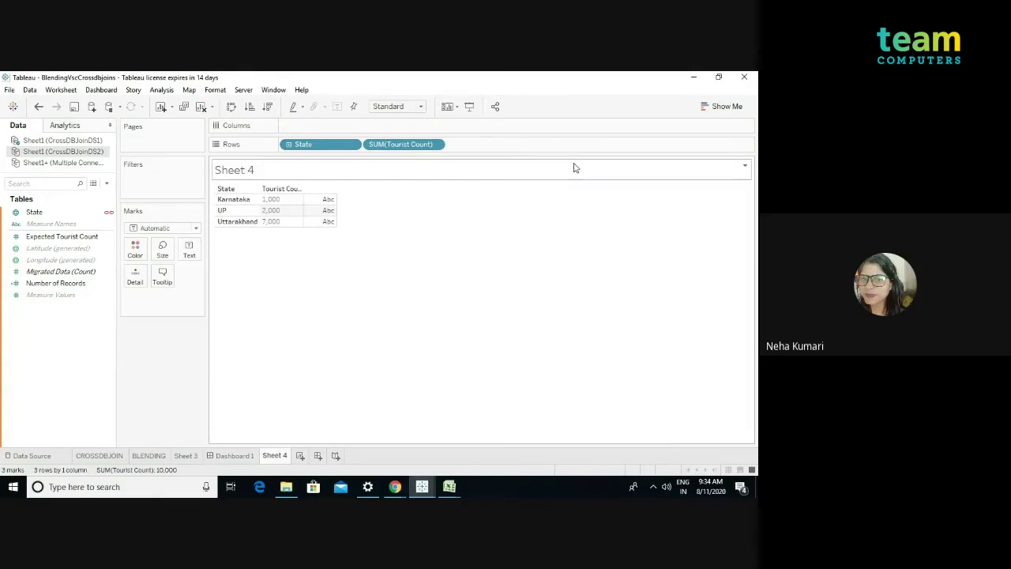
Set the blend relationship between primary CrossDBJoinDS1 and secondary CrossDBJoinDS2 to Custom, linked on State, and return to the CrossDBJoinDS1 fields.
left_click(30, 90)
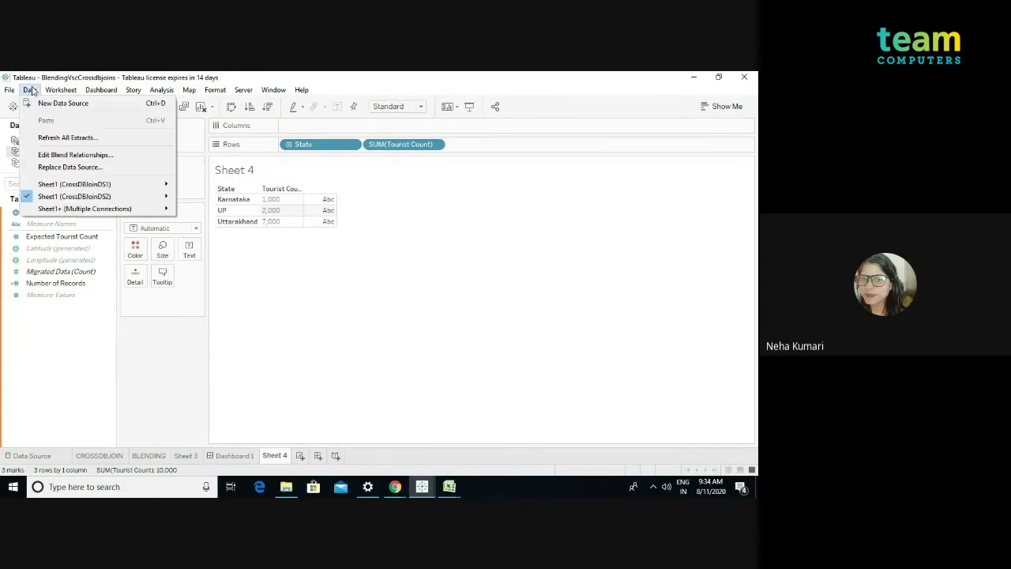
left_click(76, 155)
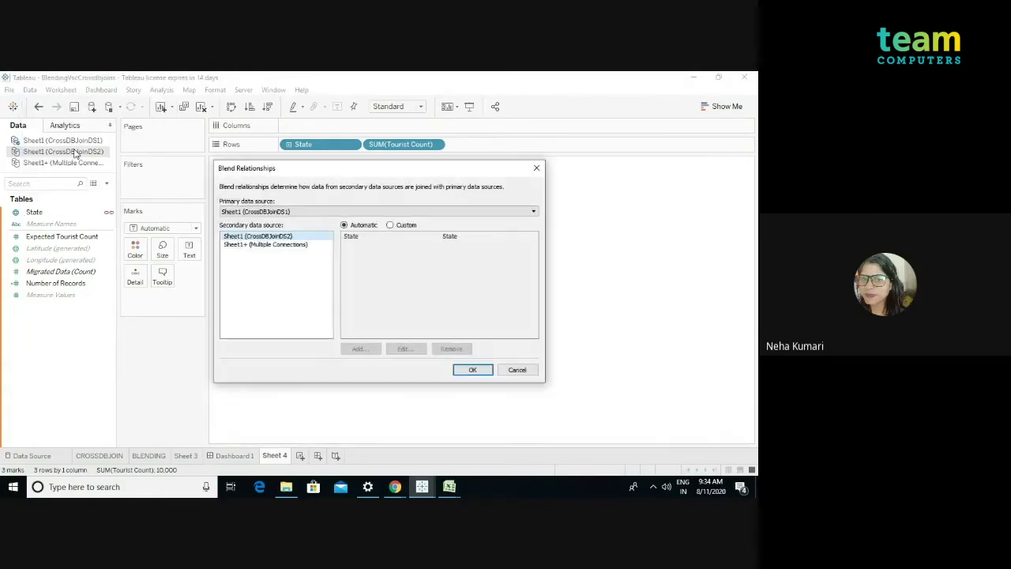
left_click(237, 237)
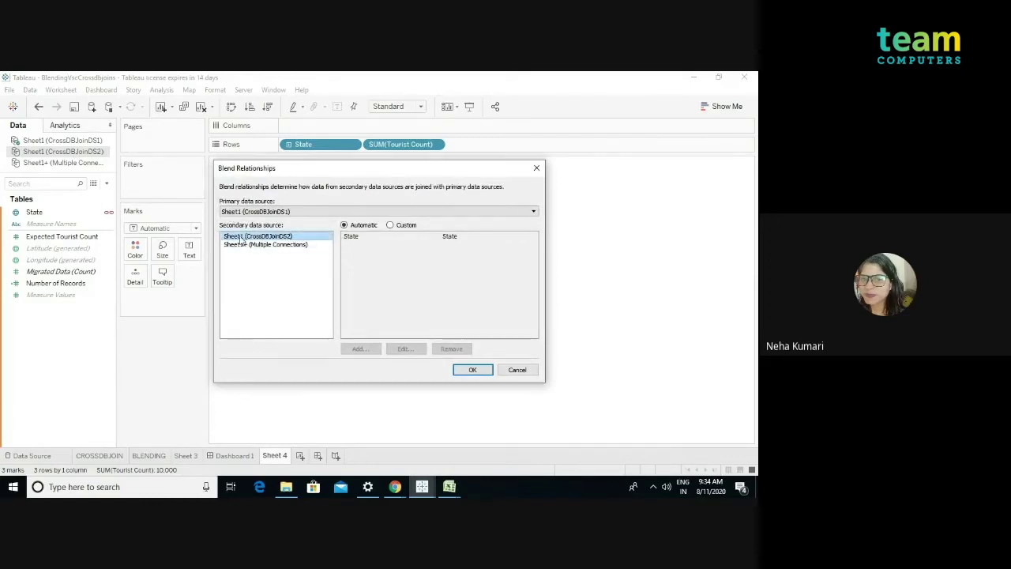
left_click(390, 225)
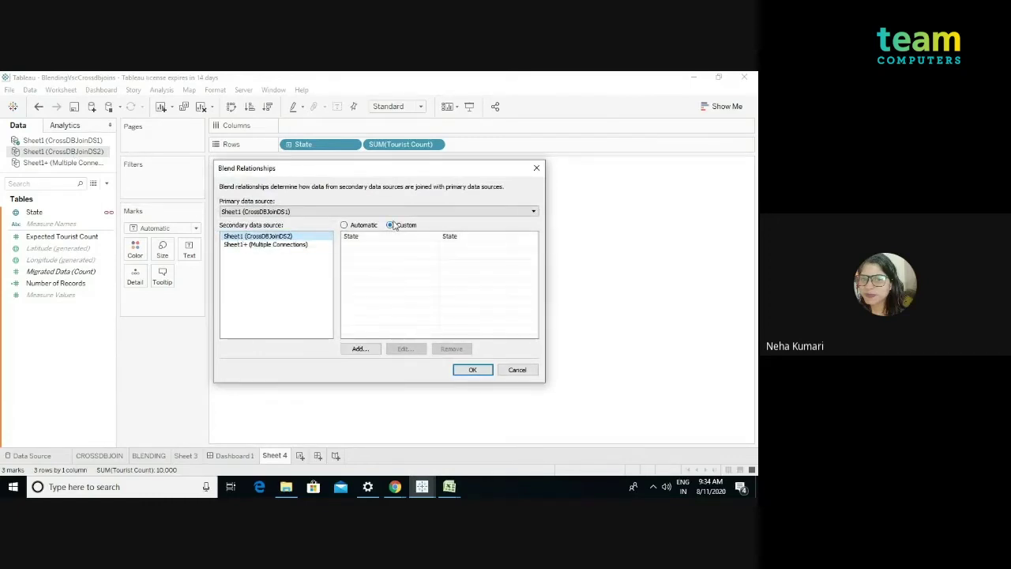
left_click(474, 372)
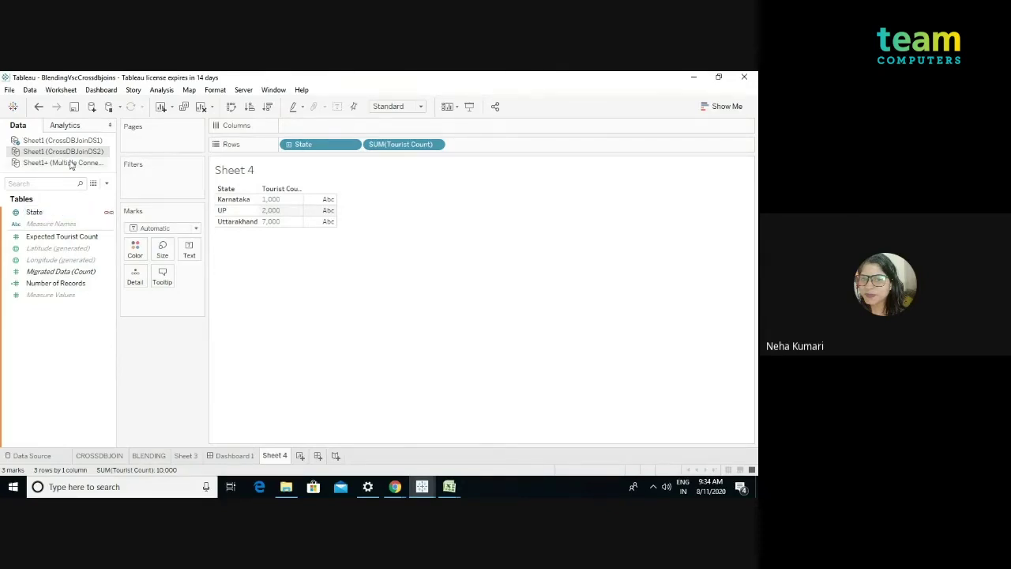
left_click(46, 141)
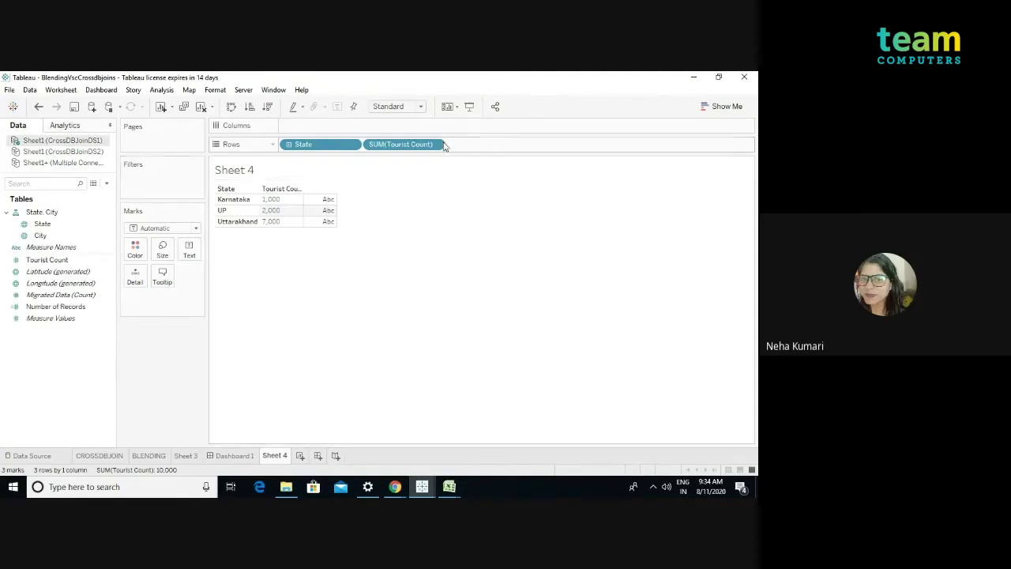
Add Expected Tourist Count from CrossDBJoinDS2 to Rows after Tourist Count and convert it to a discrete field.
left_click(80, 152)
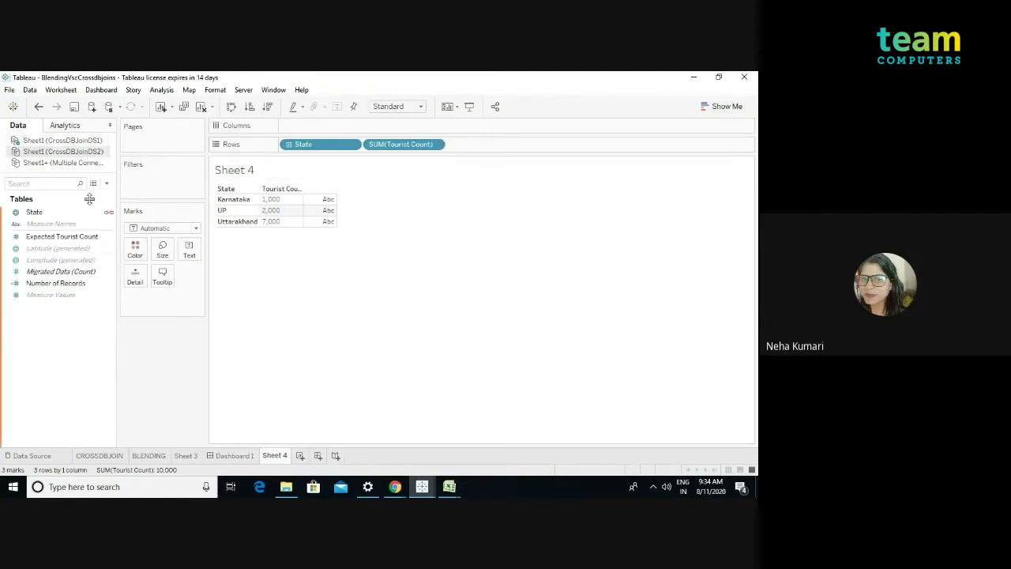
left_click_drag(76, 239, 506, 150)
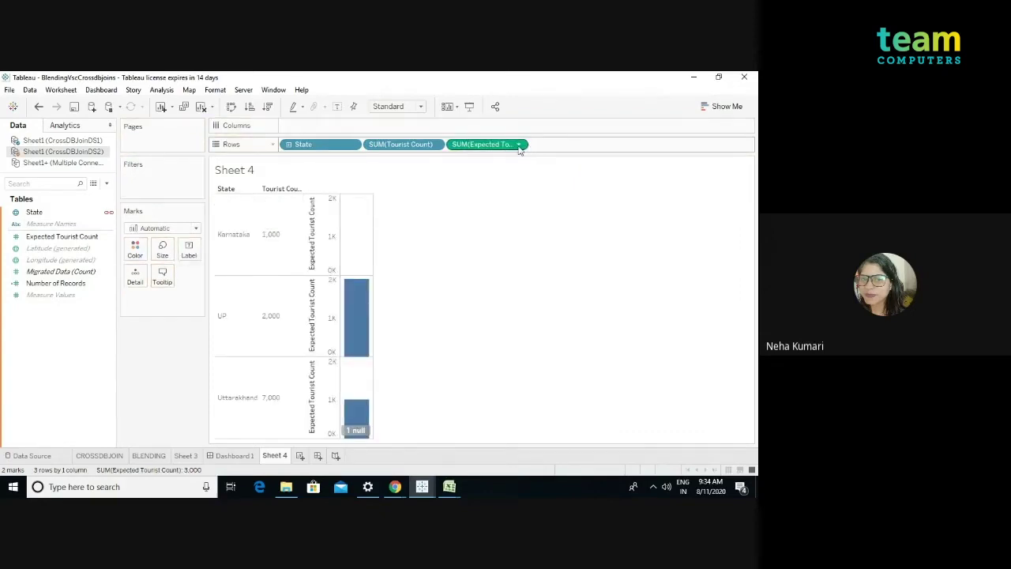
left_click(519, 145)
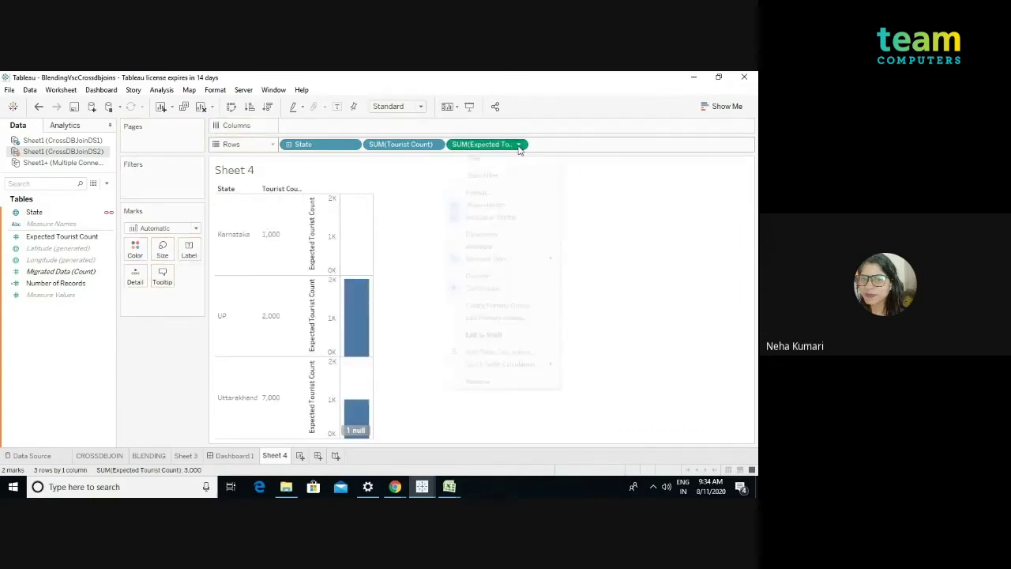
left_click(487, 276)
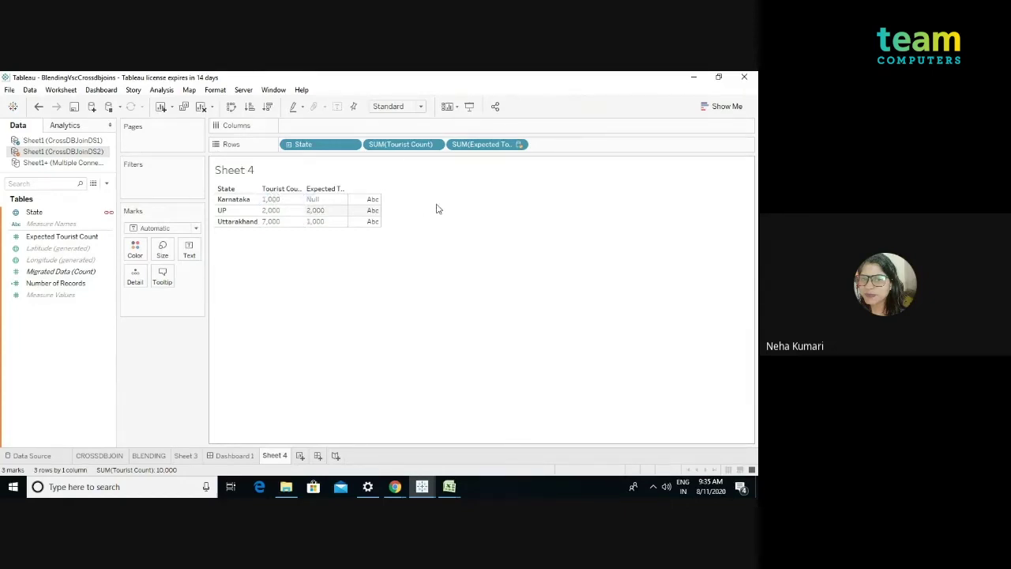
left_click(432, 270)
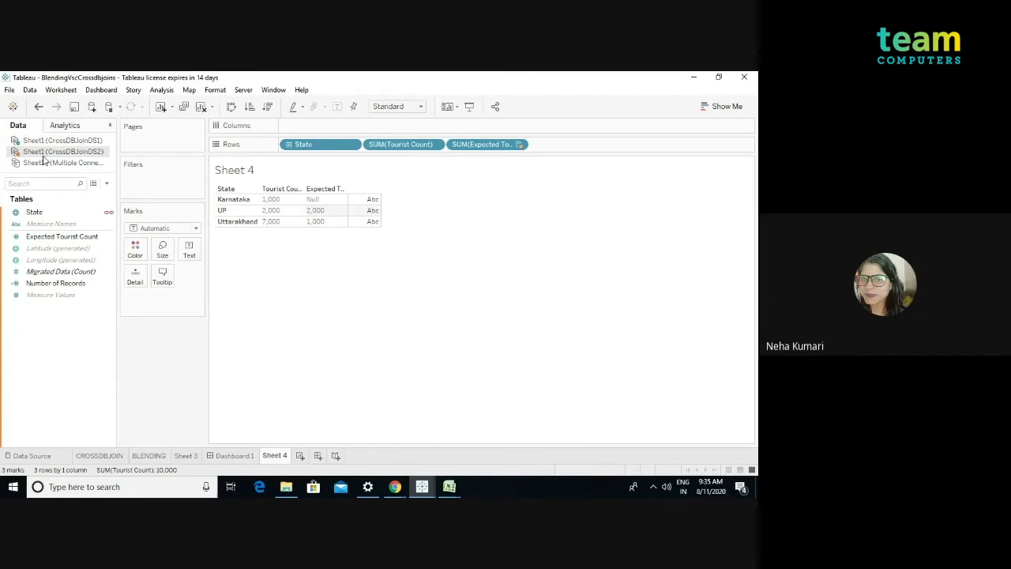
Review the blend relationship between primary CrossDBJoinDS1 and secondary CrossDBJoinDS2, then accept it as it is.
left_click(30, 89)
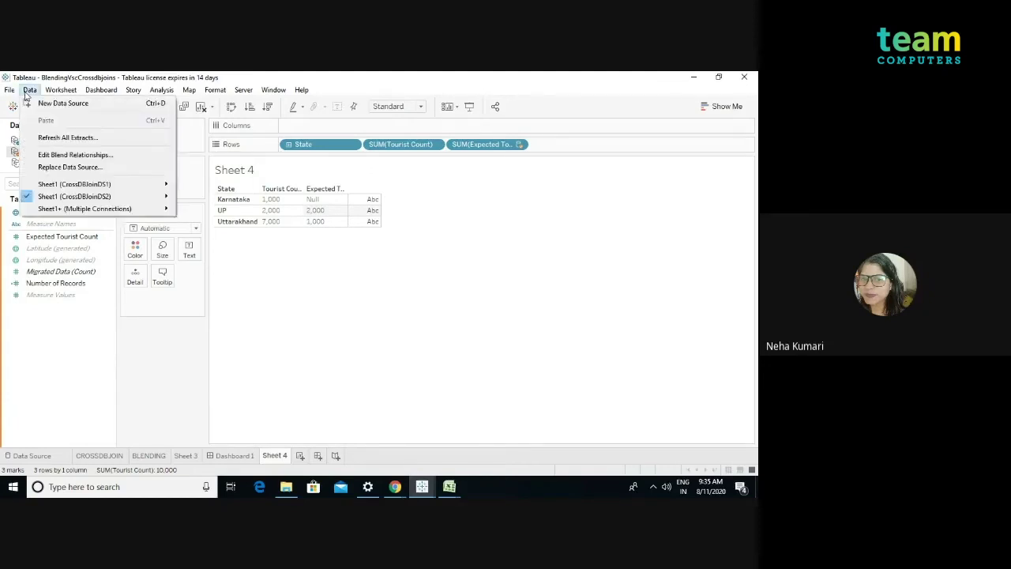
left_click(52, 155)
left_click(248, 237)
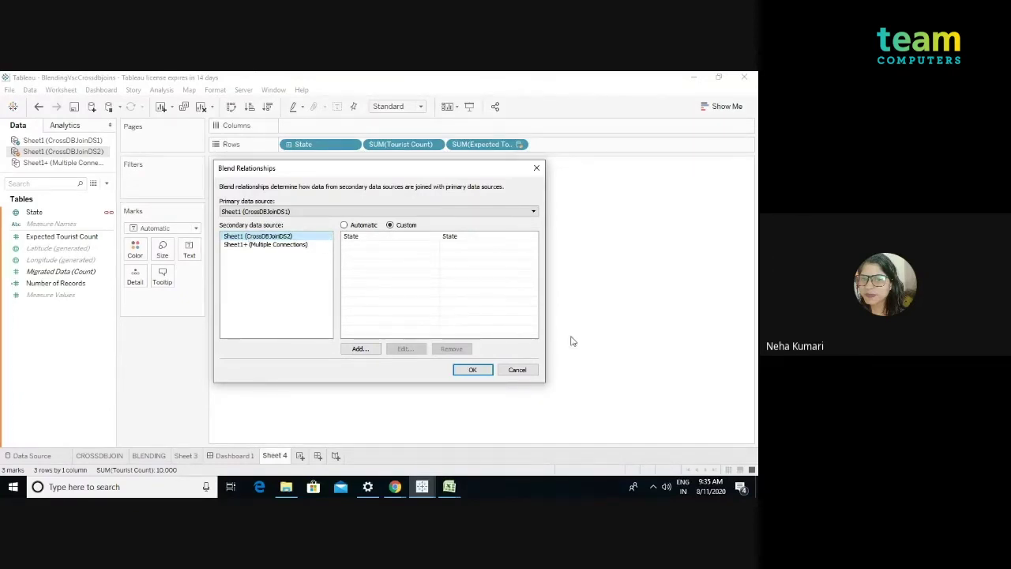
left_click(469, 370)
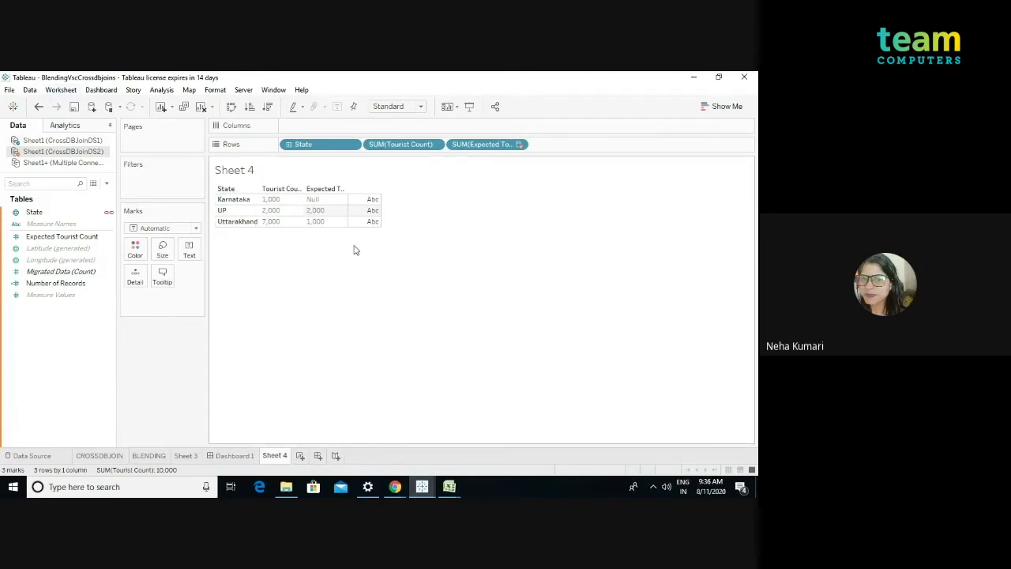
Switch to the data blending presentation in Google Slides in Chrome and show the Limitations Of Data Blending slide.
mouse_move(449, 487)
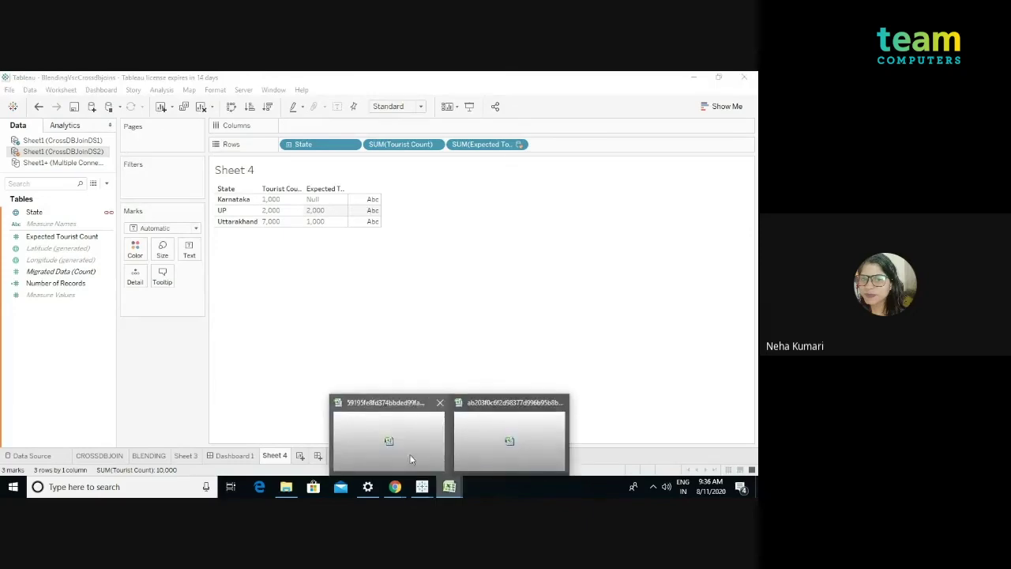
left_click(408, 457)
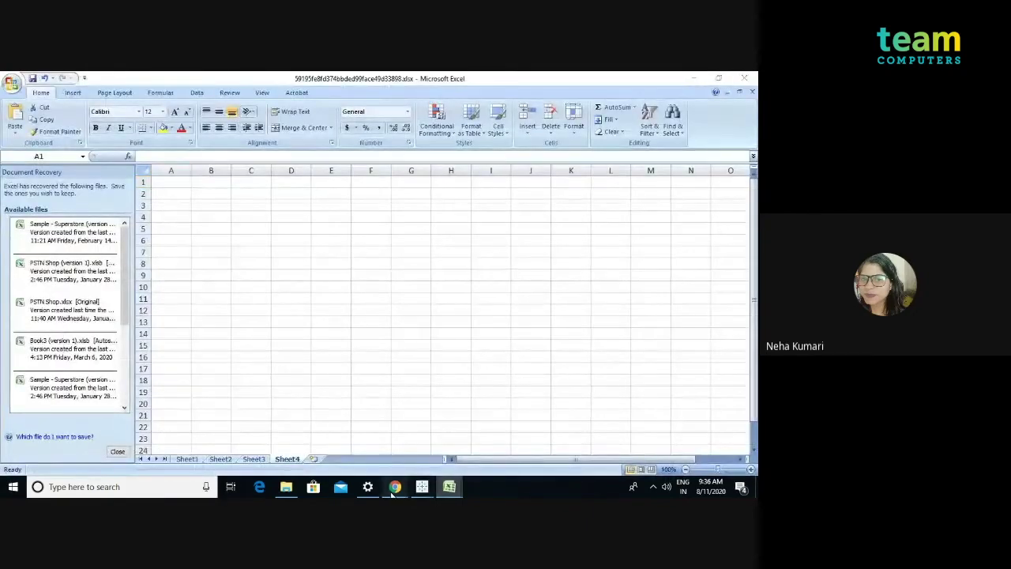
mouse_move(395, 487)
left_click(338, 449)
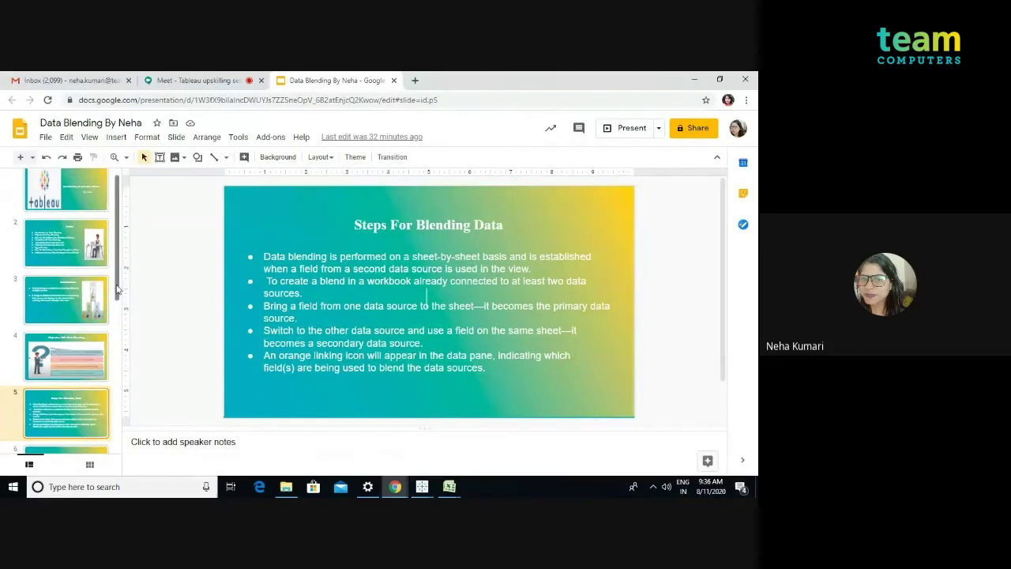
scroll(117, 294, "down", 1)
scroll(117, 316, "down", 2)
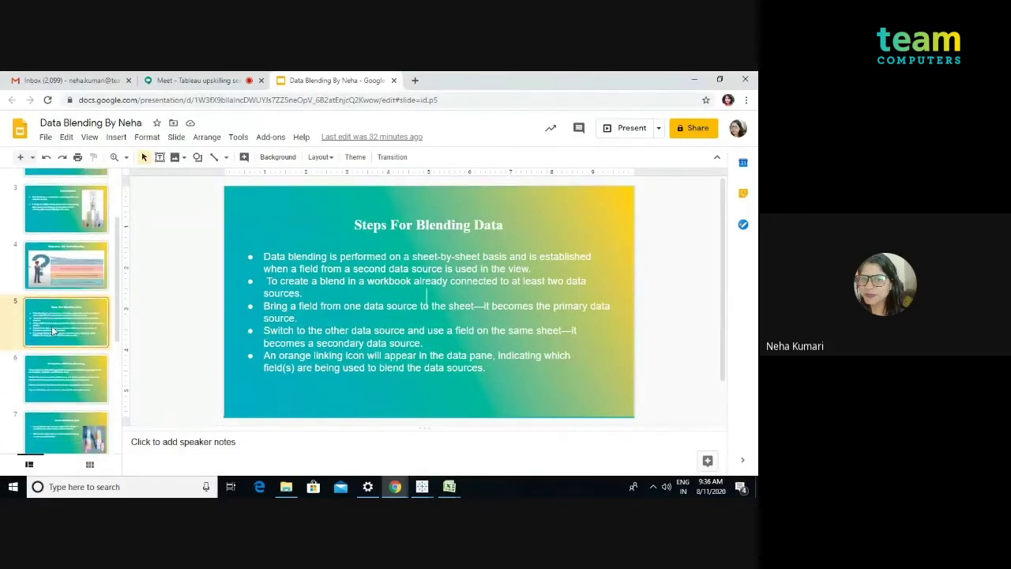
left_click(57, 379)
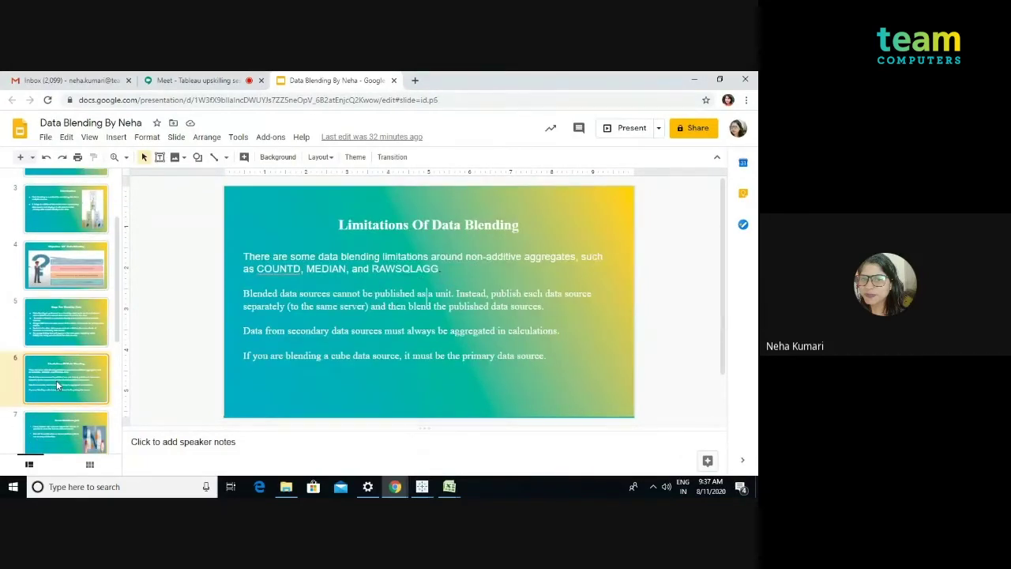
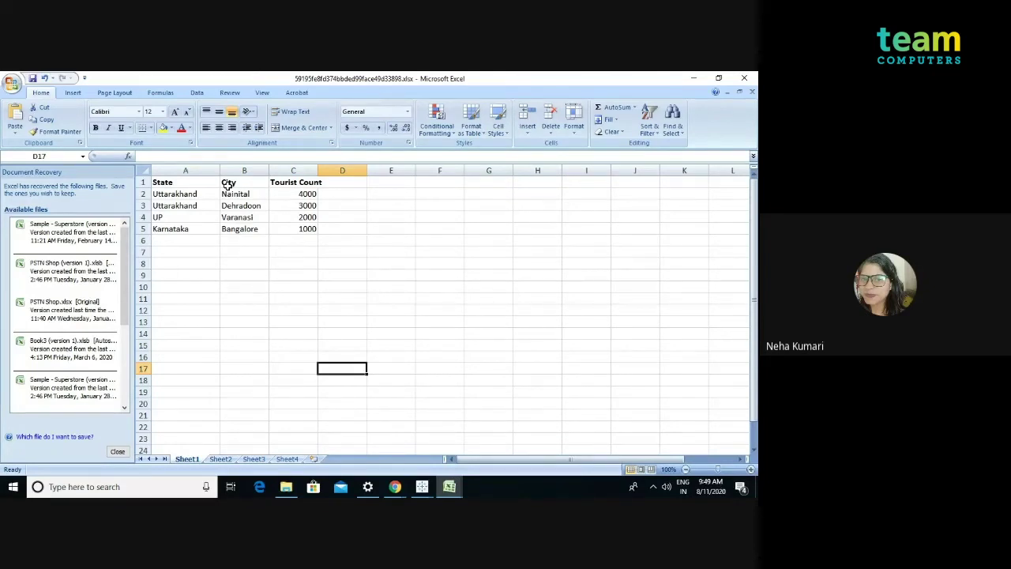
Compare the State rows of the Expected Tourist Count workbook and the Tourist Count workbook in Excel.
left_click(449, 487)
left_click(515, 433)
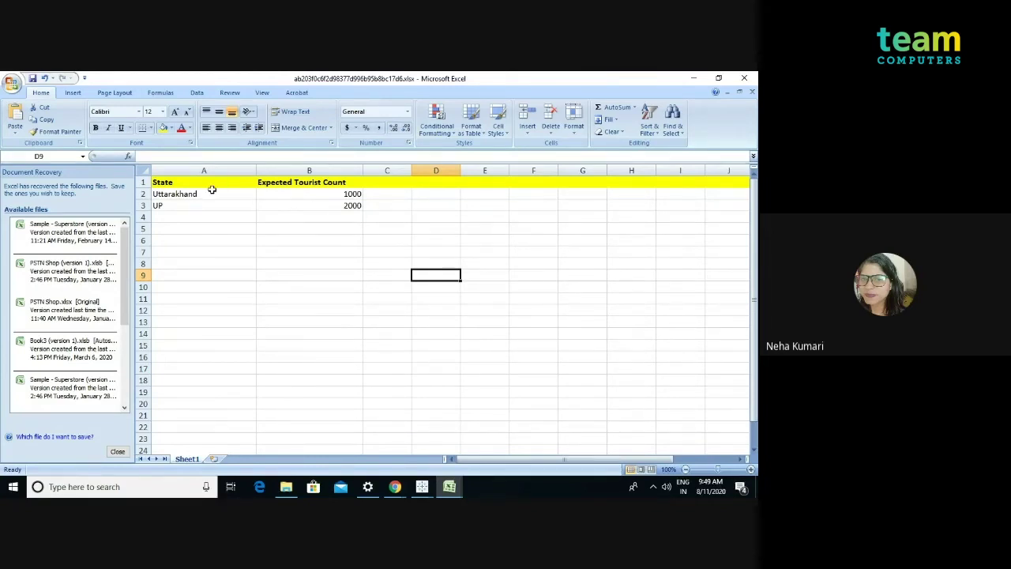
left_click(448, 487)
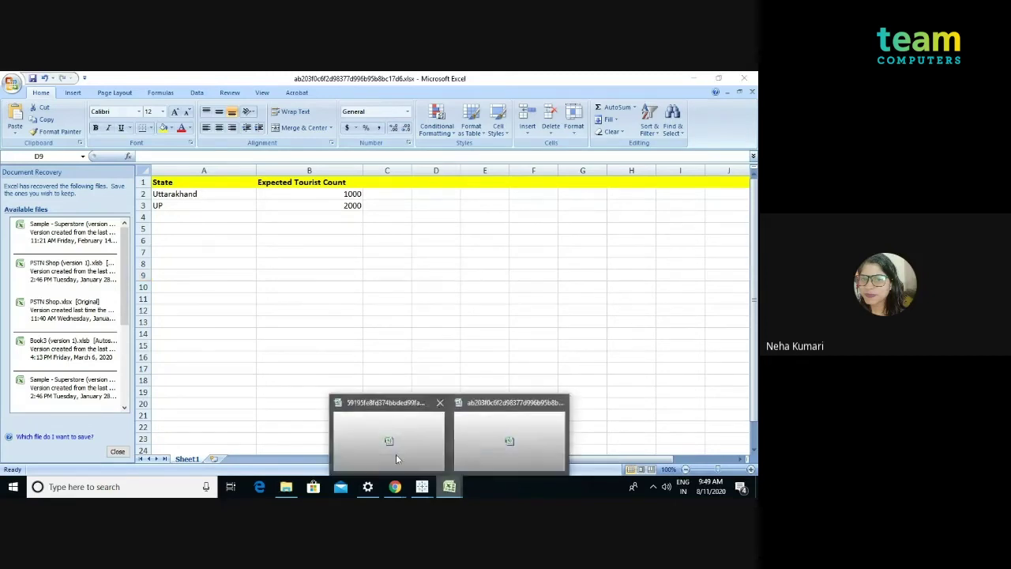
left_click(389, 451)
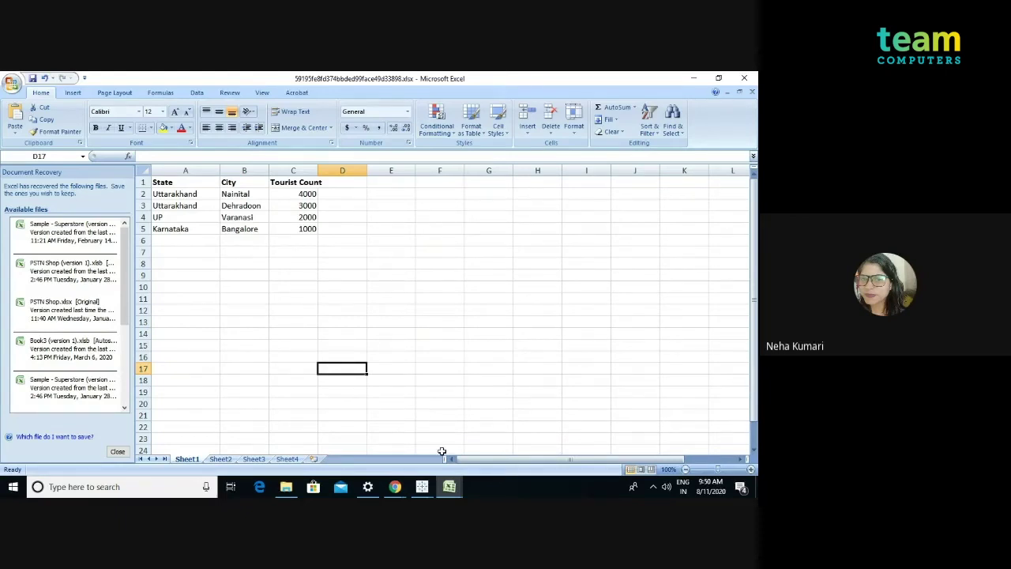
Switch to the BlendingVscCrossdbjoins workbook in Tableau, view the CROSSDBJOIN sheet and add a new worksheet.
left_click(422, 485)
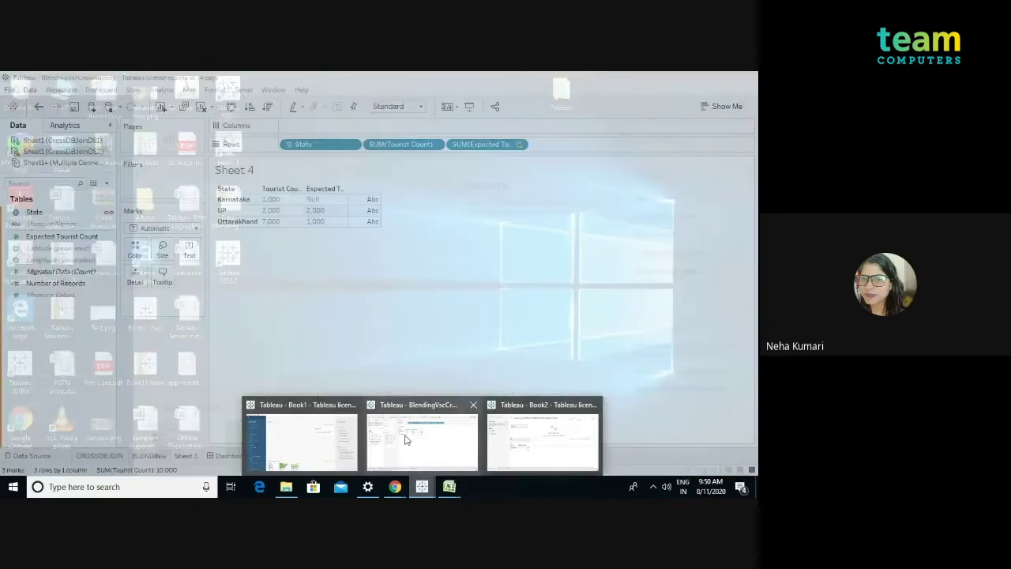
left_click(422, 440)
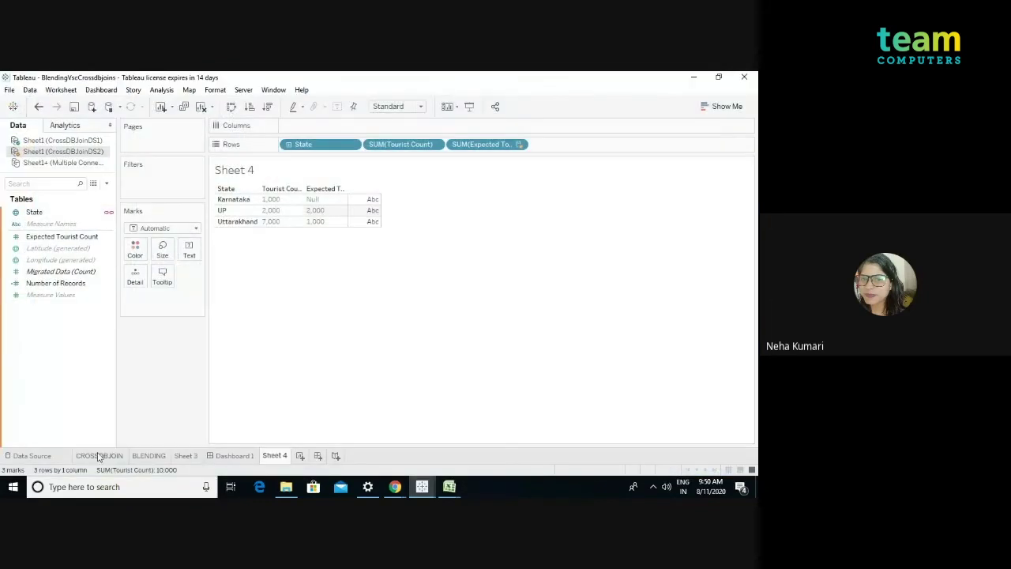
left_click(99, 455)
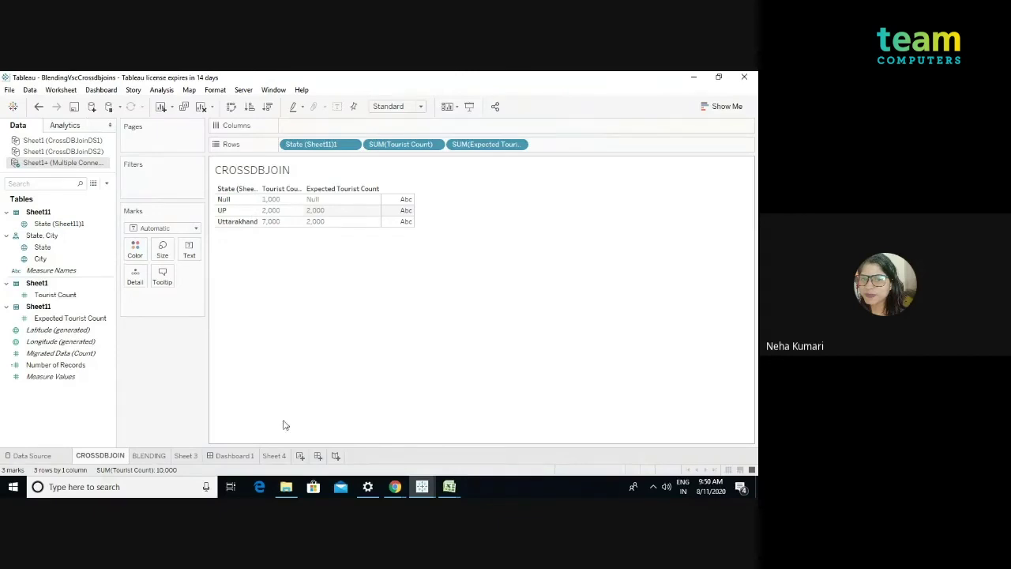
left_click(301, 457)
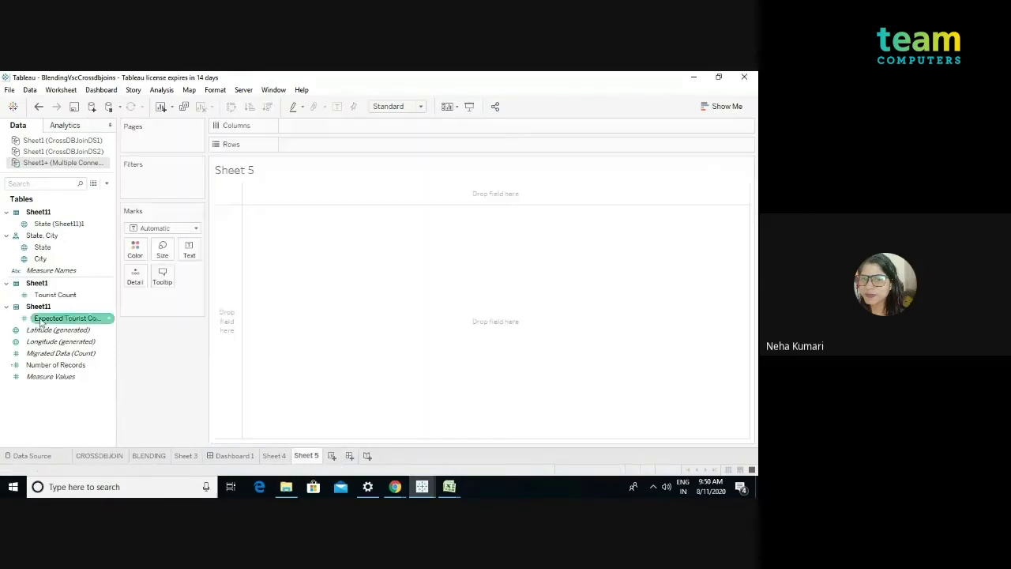
Place State and City from the Multiple Connections data source on Rows of the new worksheet.
left_click(47, 248)
left_click_drag(50, 248, 304, 145)
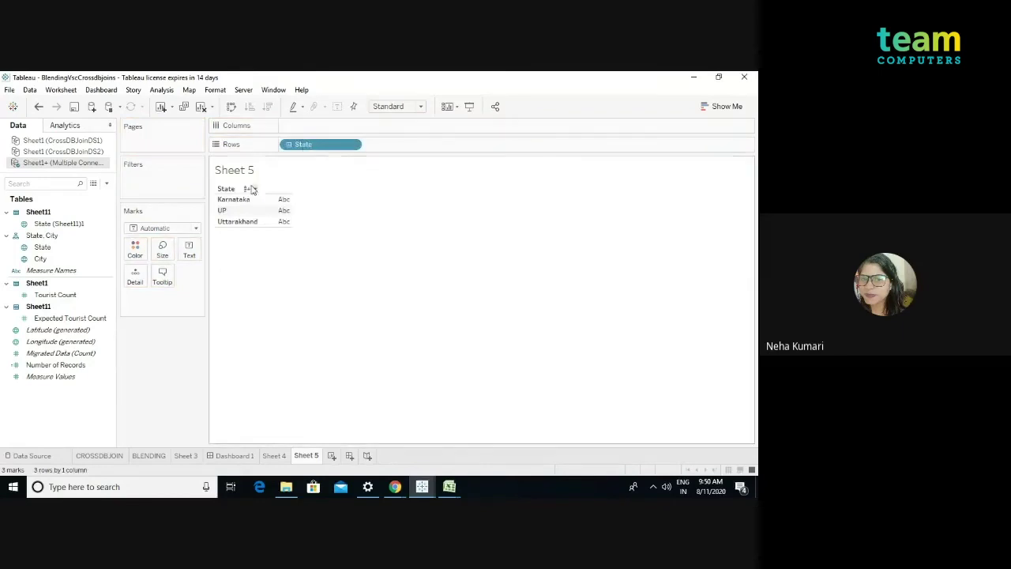
left_click(56, 260)
left_click_drag(55, 260, 403, 139)
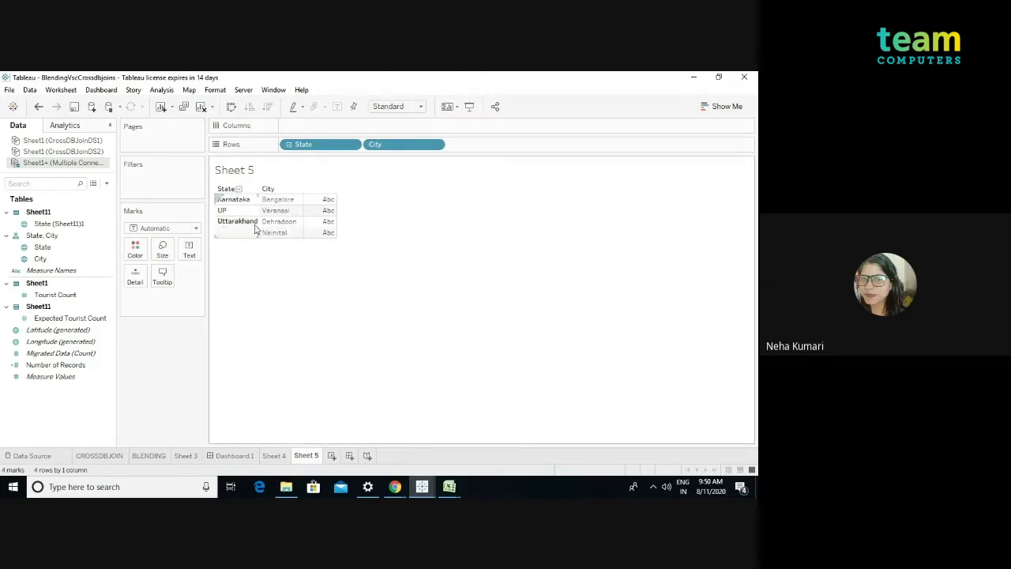
Add Tourist Count to Rows after City and convert it to a discrete field.
left_click(59, 295)
left_click_drag(60, 296, 474, 145)
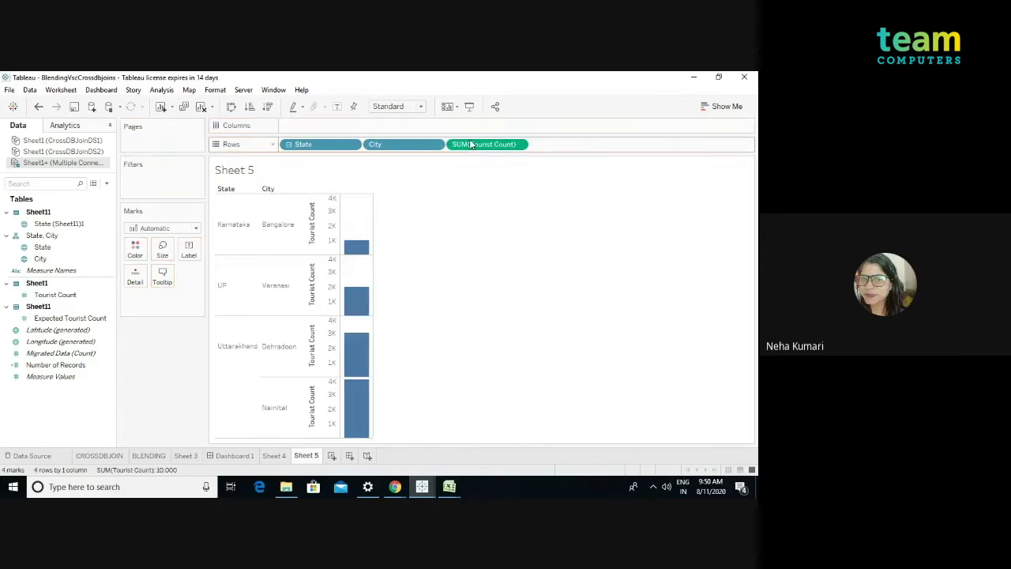
left_click(522, 146)
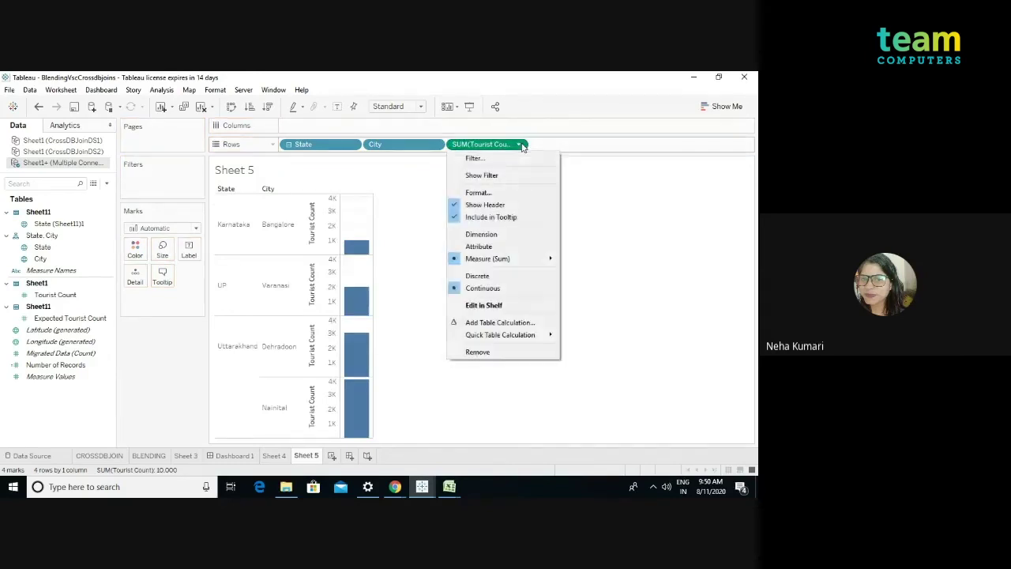
left_click(489, 275)
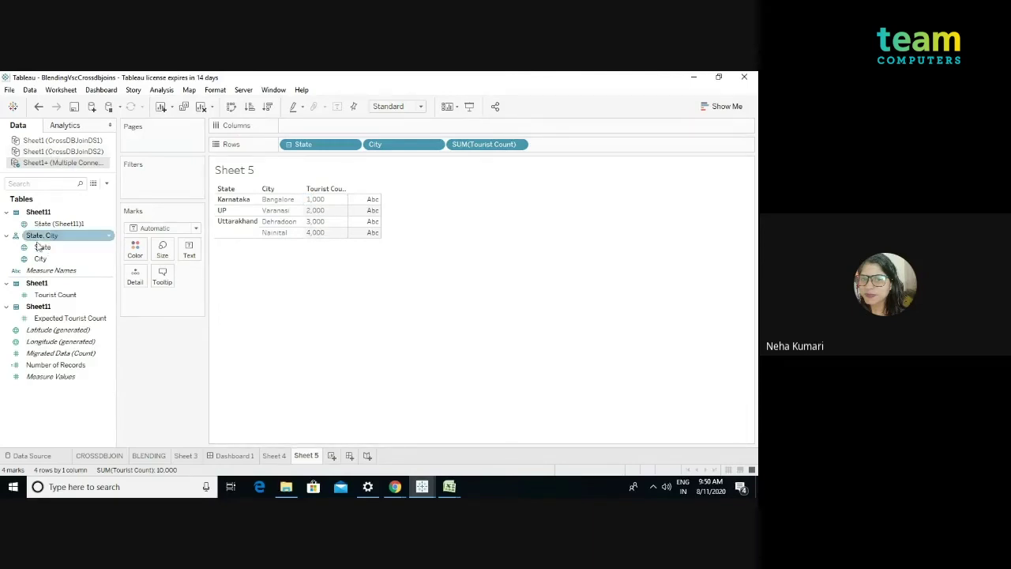
Add Expected Tourist Count from Sheet11 to Rows after Tourist Count and convert it to a discrete field.
left_click_drag(65, 318, 567, 136)
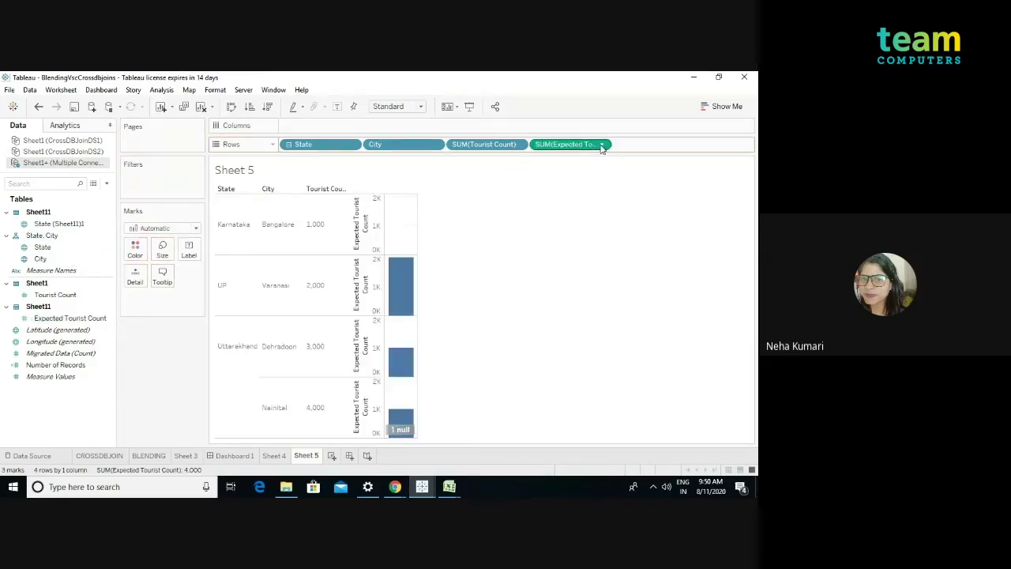
left_click(601, 144)
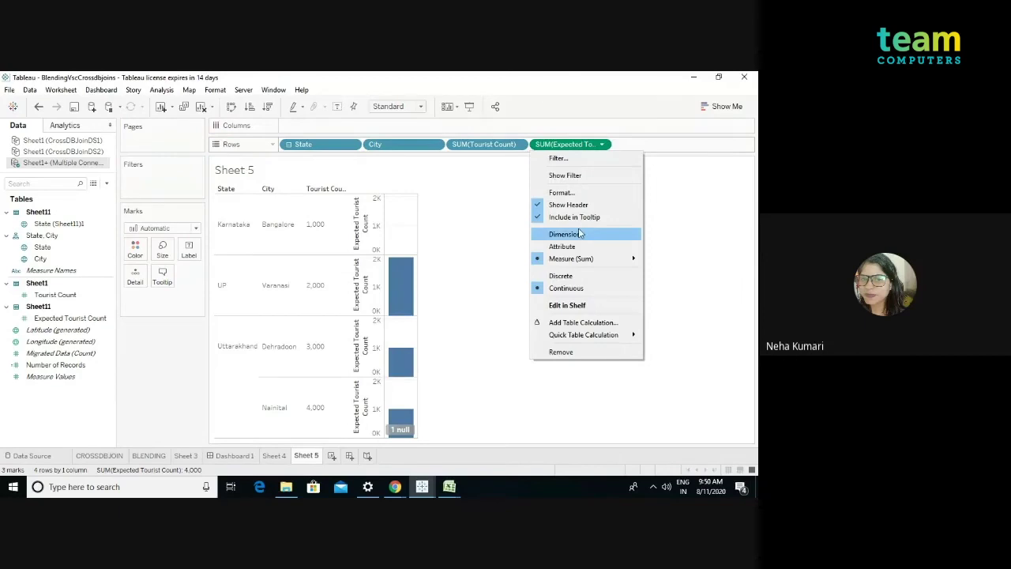
left_click(569, 276)
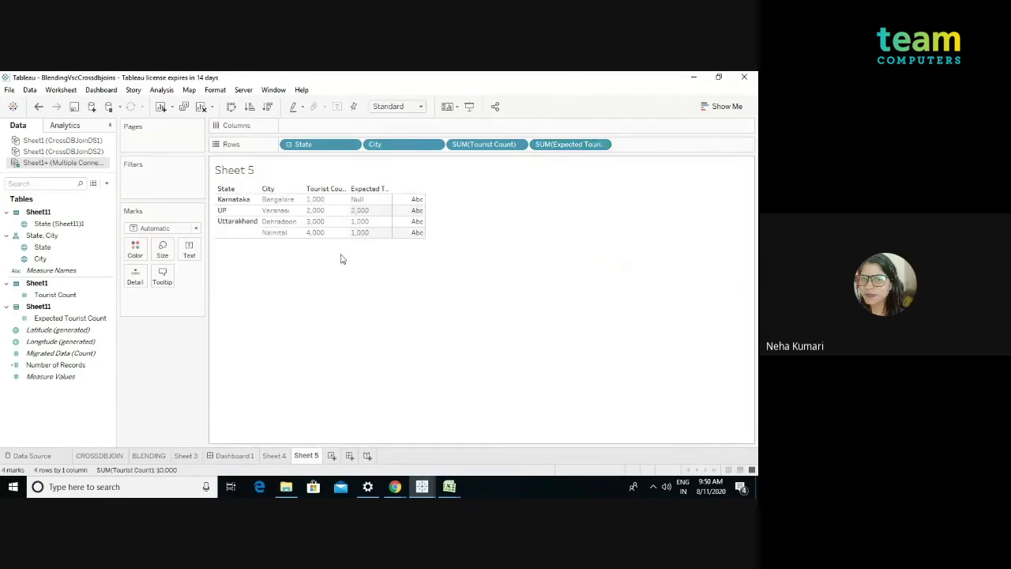
Examine the Expected Tourist Count values per city in the view and compare them with the data in both Excel workbooks.
left_click_drag(348, 195, 371, 241)
left_click_drag(367, 194, 364, 227)
left_click(244, 234)
left_click(449, 485)
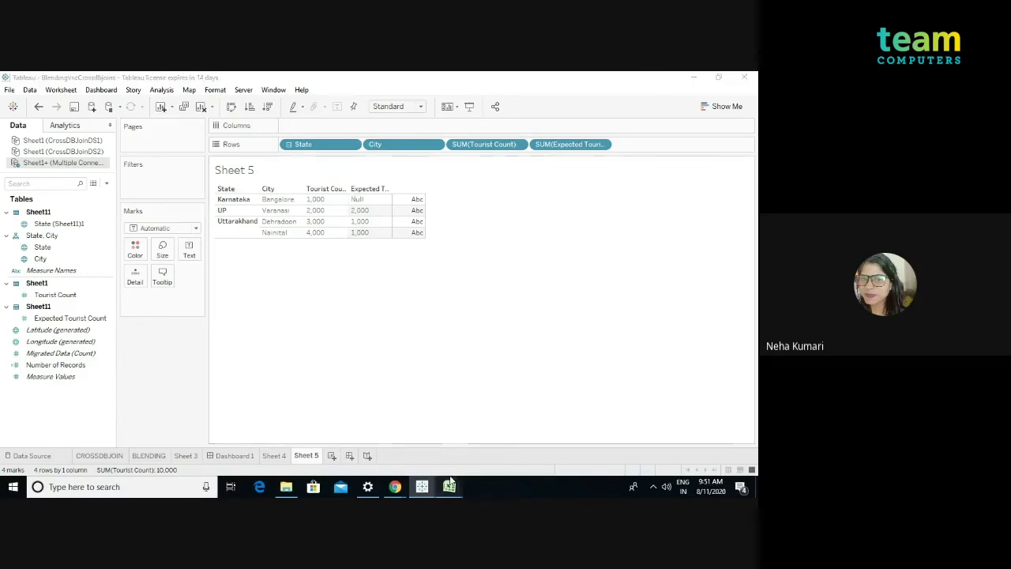
left_click(477, 431)
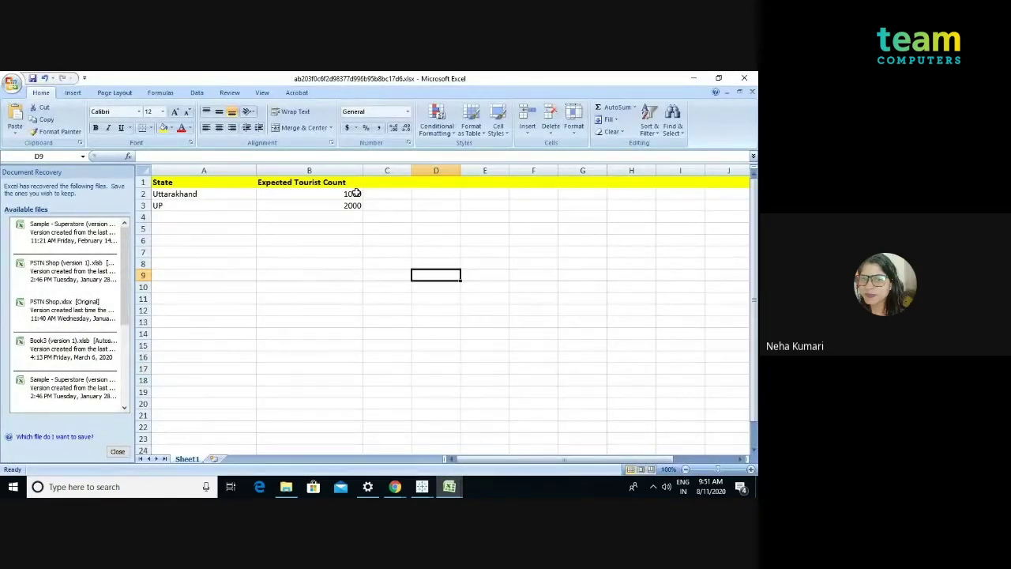
left_click(448, 484)
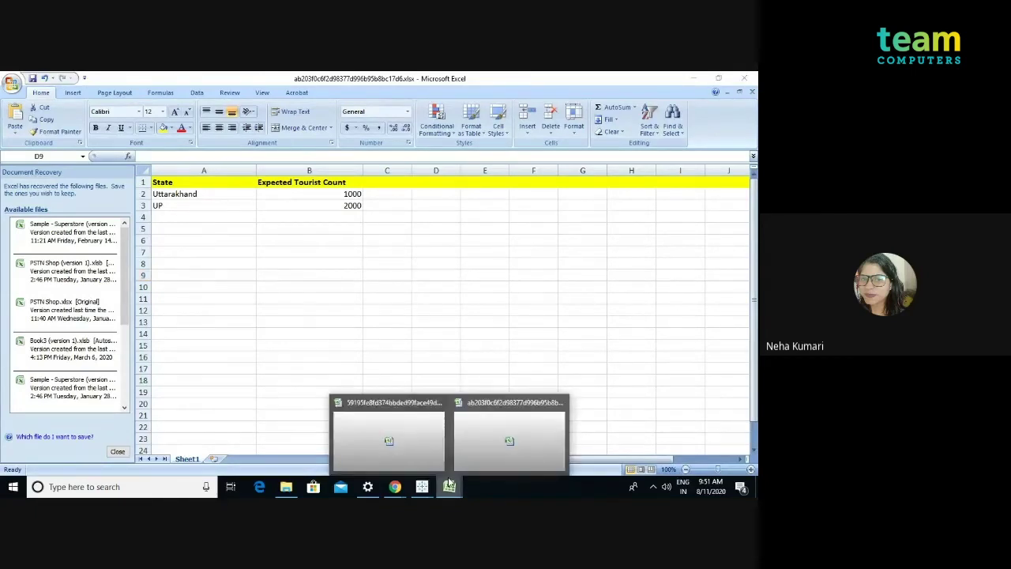
left_click(400, 449)
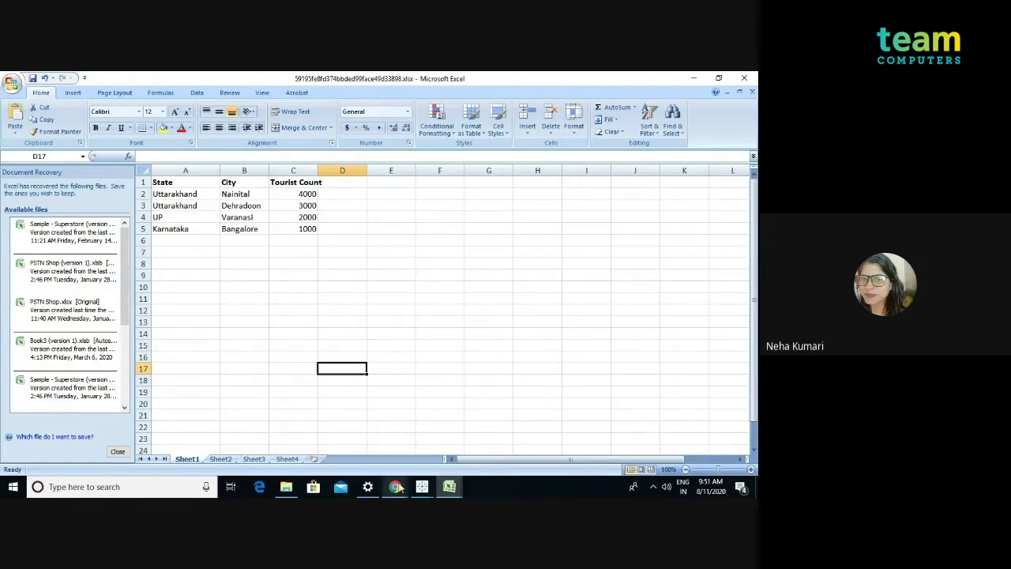
left_click(449, 487)
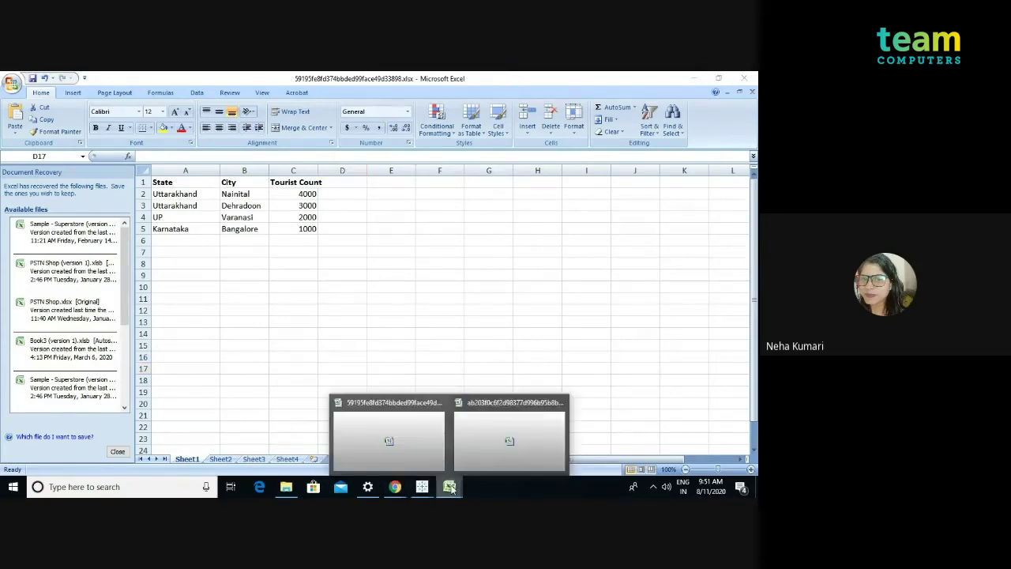
left_click(502, 435)
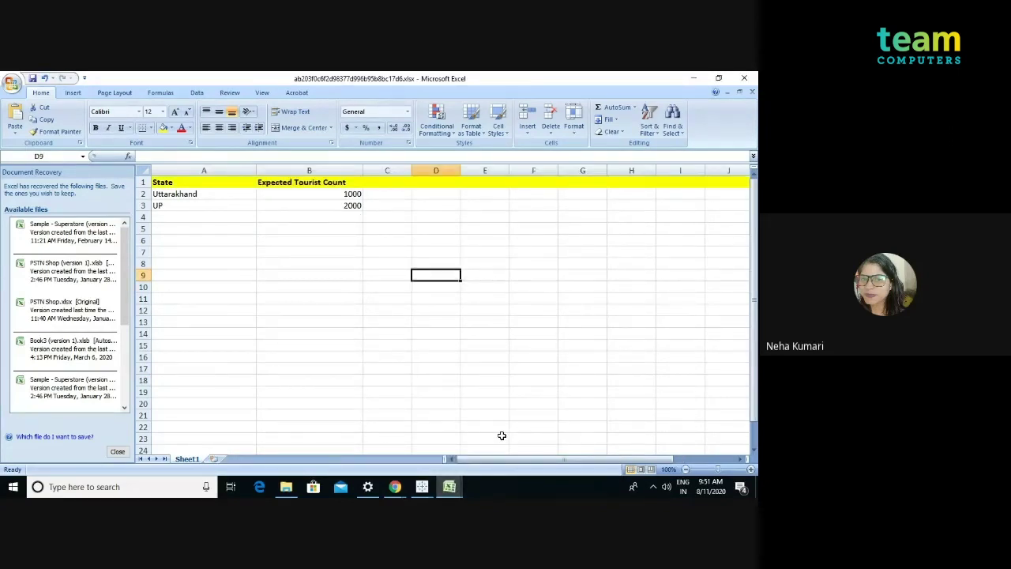
Compare the Tourist Count per city with the Expected Tourist Count per state in the two Excel workbooks.
left_click(364, 450)
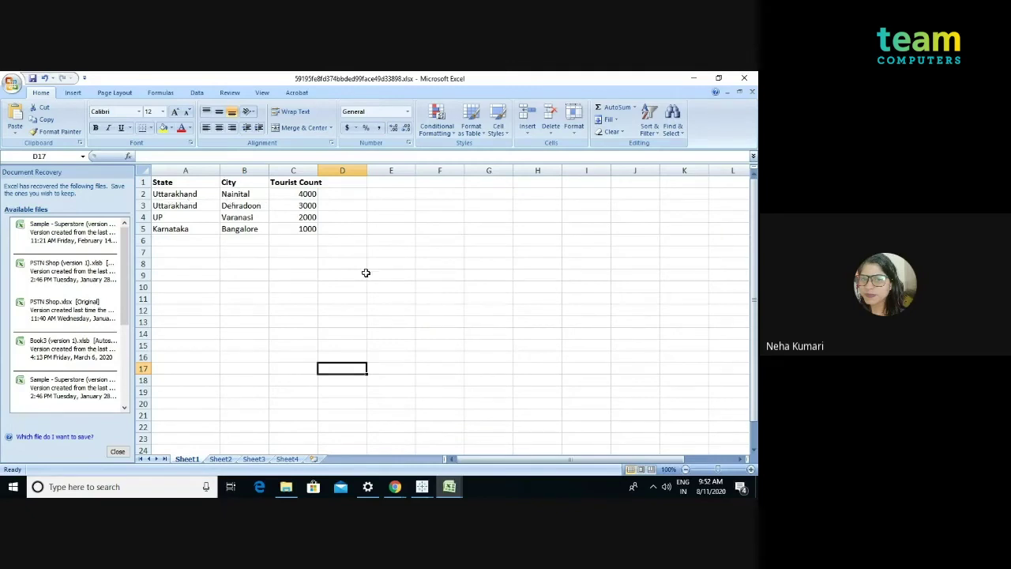
mouse_move(448, 485)
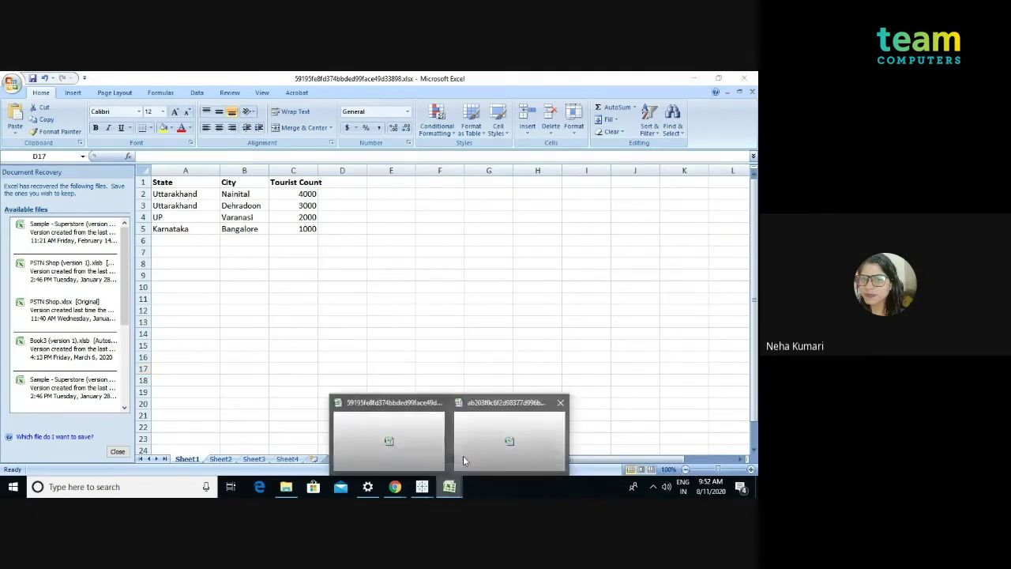
left_click(463, 456)
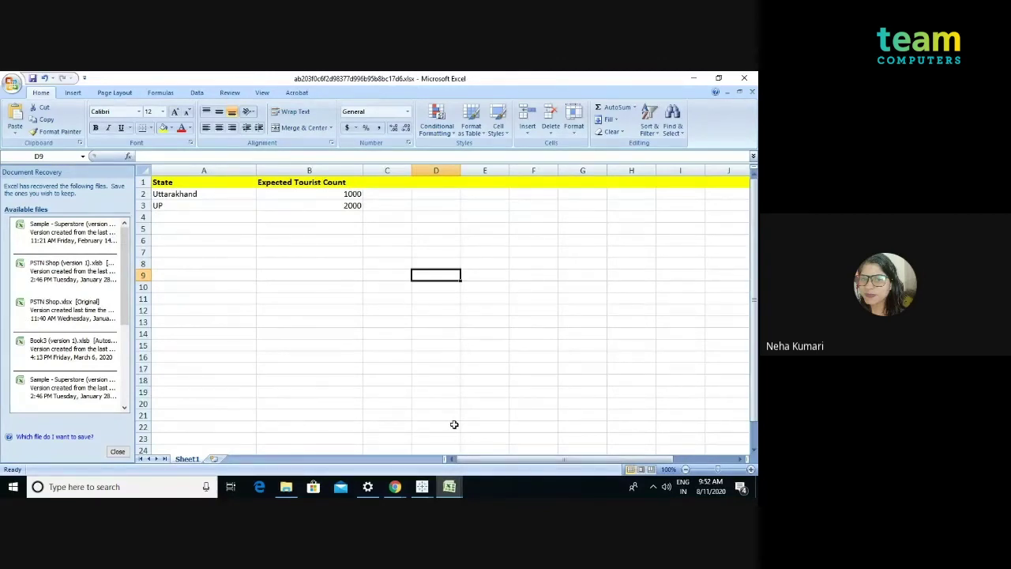
left_click(449, 487)
left_click(396, 452)
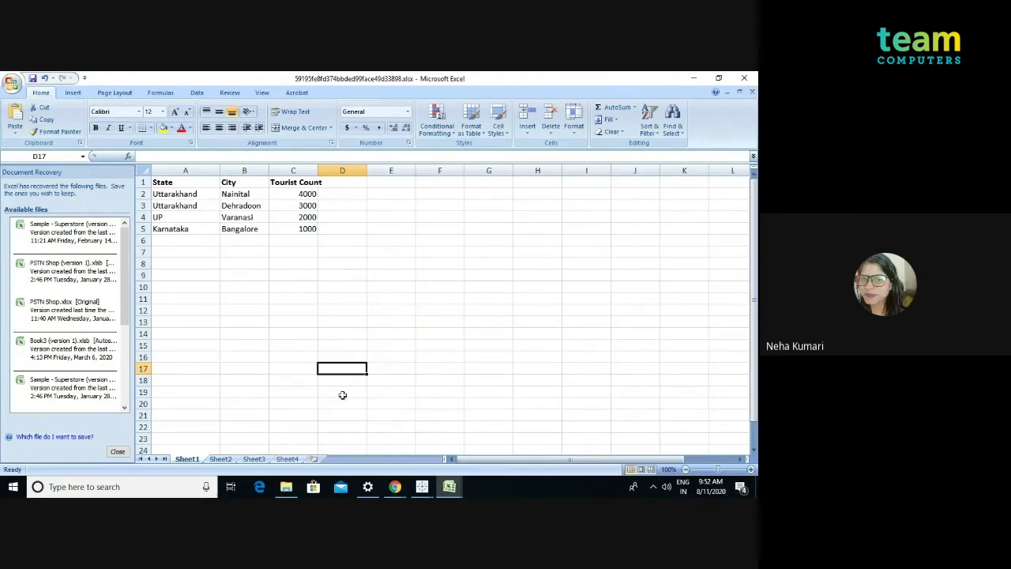
mouse_move(449, 486)
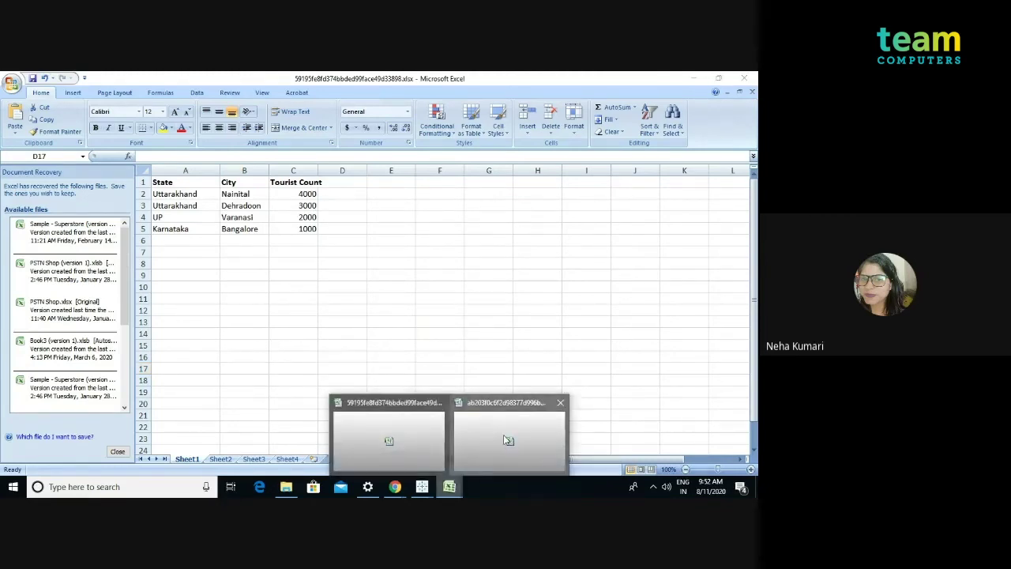
left_click(497, 439)
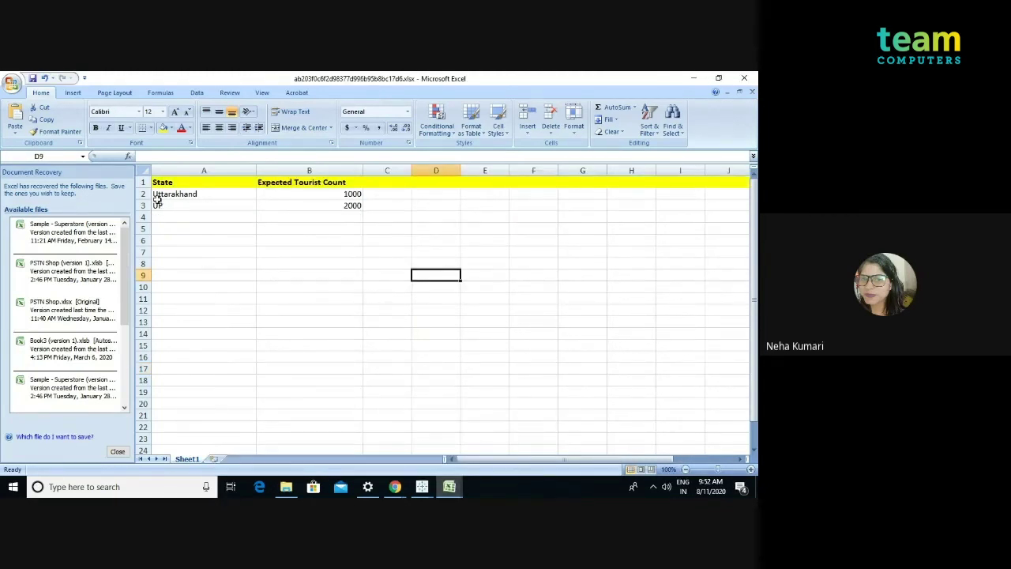
Switch back to the BlendingVscCrossdbjoins workbook in Tableau and open its BLENDING worksheet.
left_click(422, 487)
left_click(535, 446)
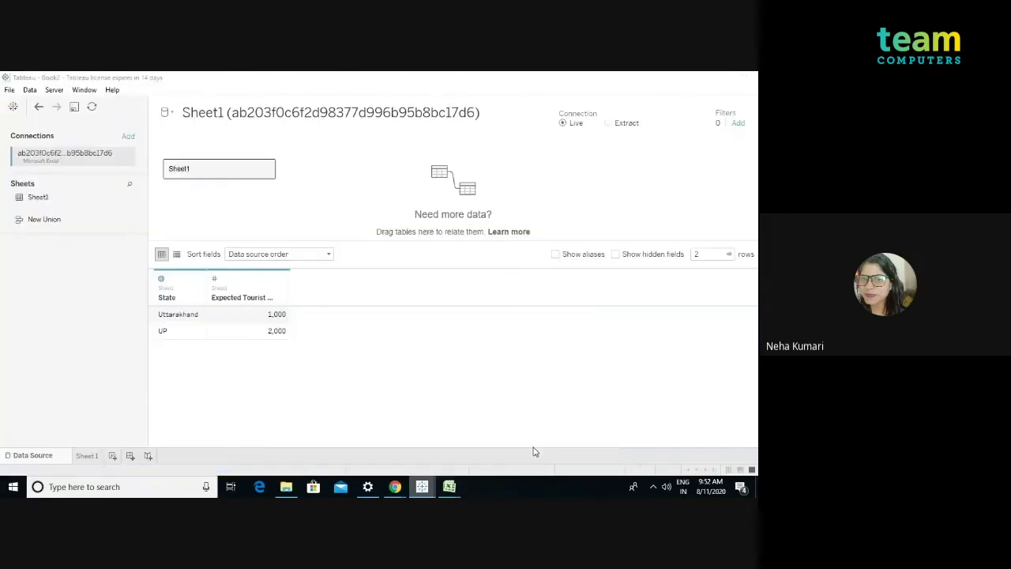
mouse_move(422, 486)
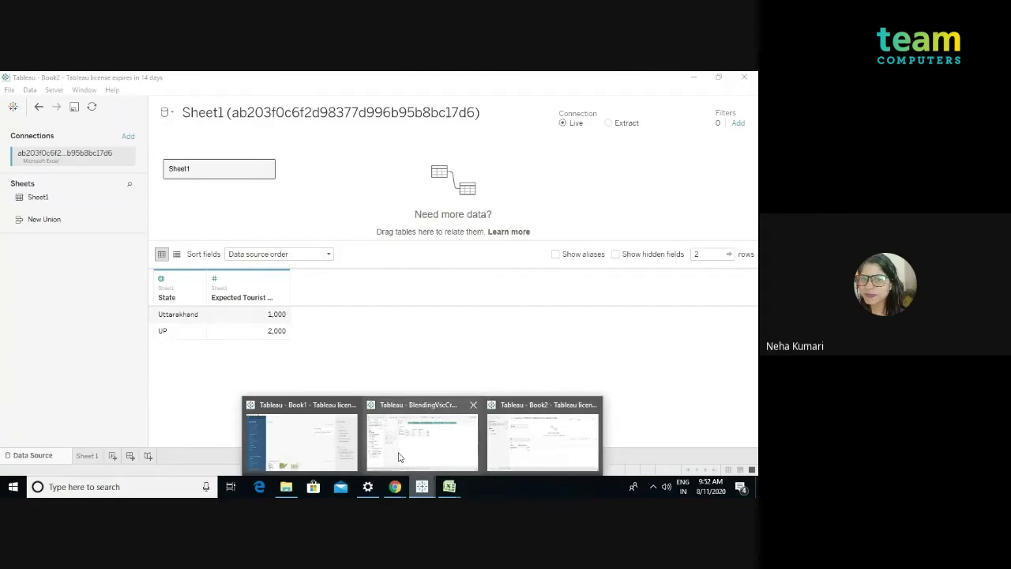
left_click(397, 458)
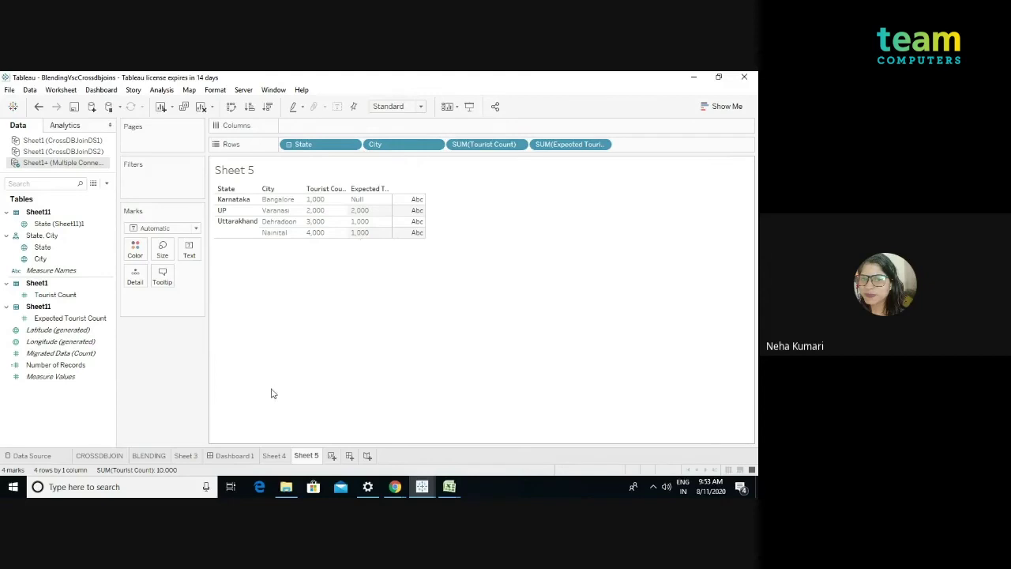
left_click(235, 457)
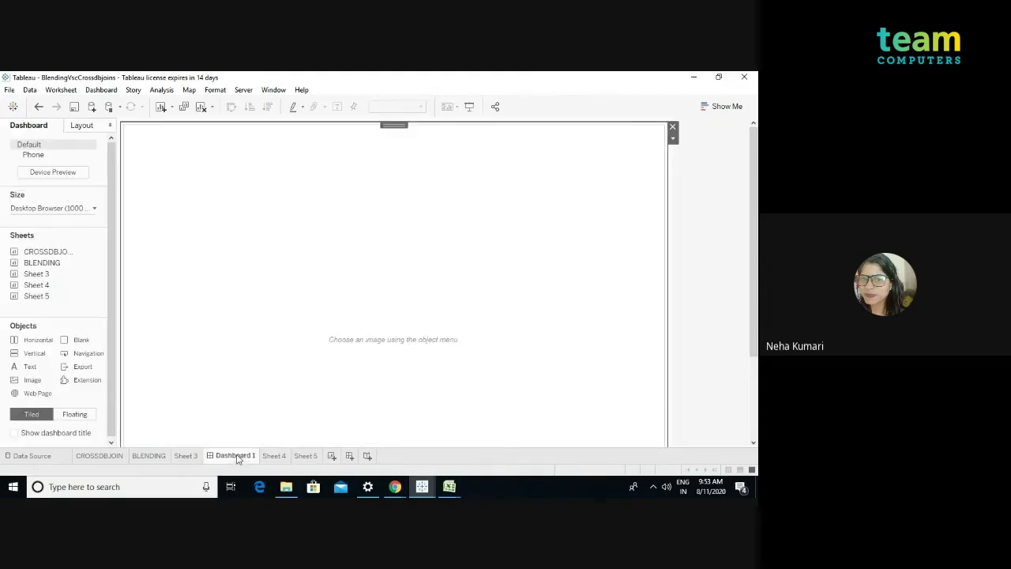
left_click(150, 458)
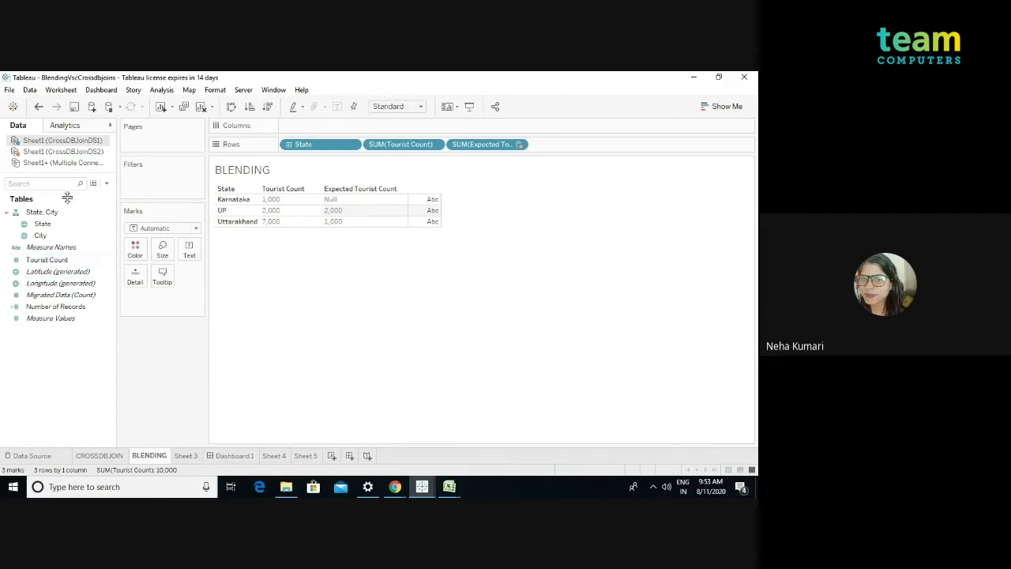
Add Expected Tourist Count from the CrossDBJoinDS2 data source to the end of Rows and convert it to a discrete field.
left_click(46, 152)
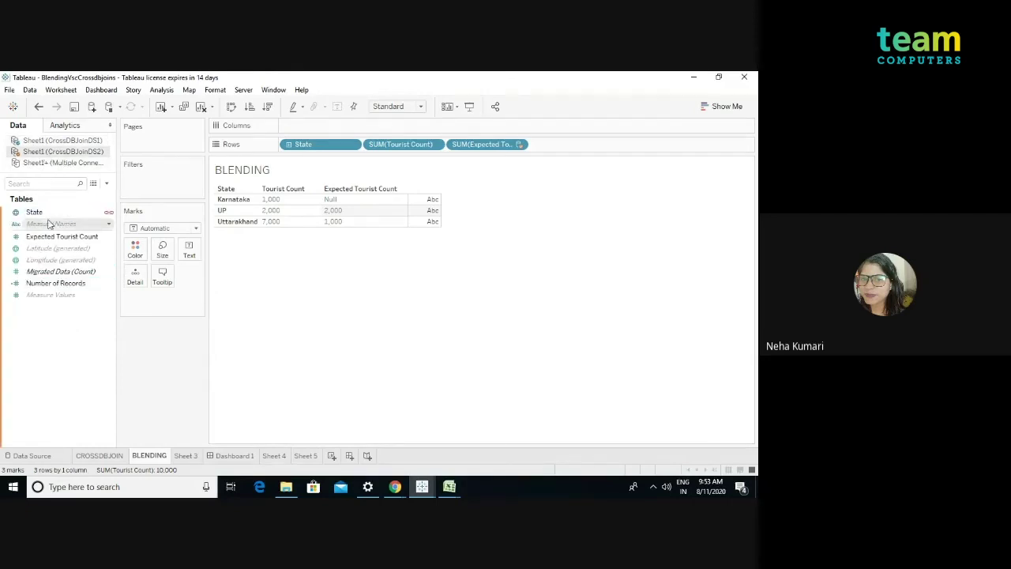
left_click_drag(55, 236, 603, 146)
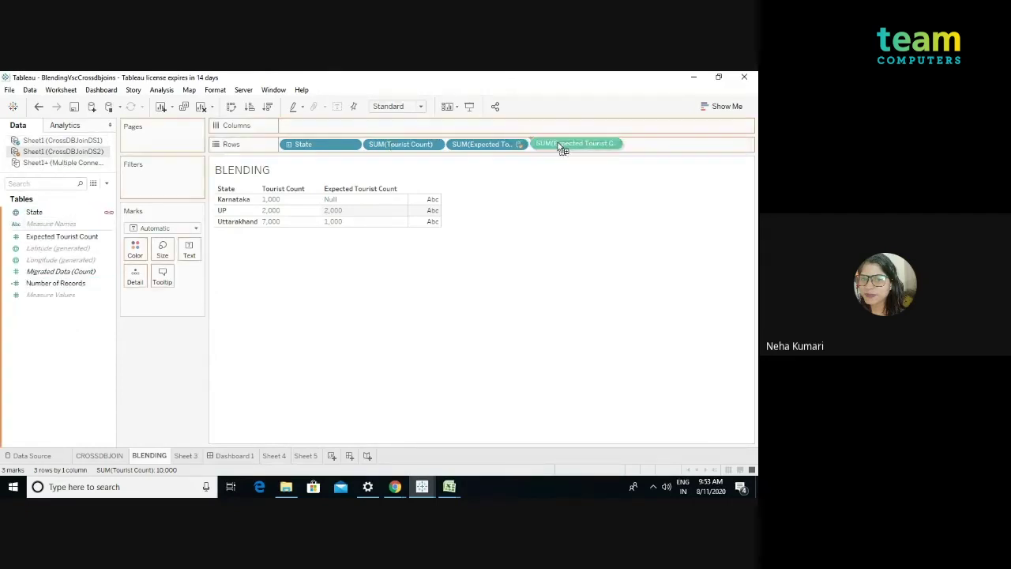
left_click(602, 144)
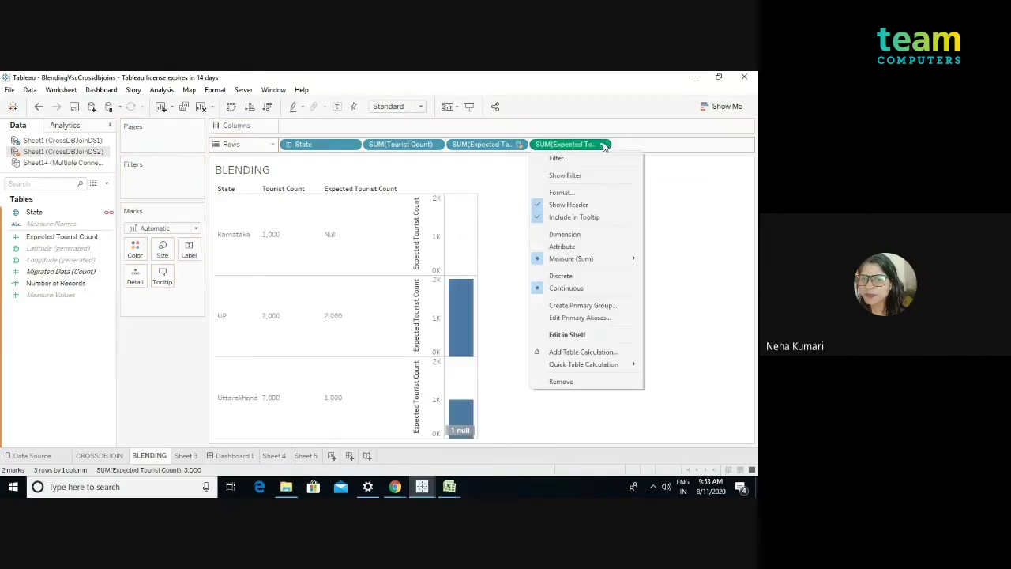
left_click(578, 275)
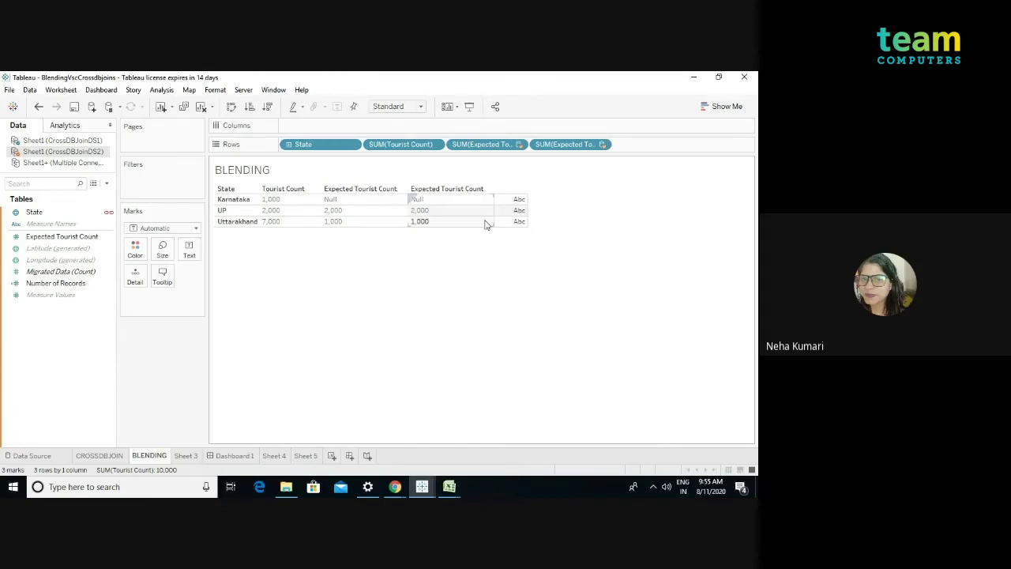
Examine the blended count columns, and review the Difference Between Blending & Joining slide in Google Slides.
left_click_drag(428, 194, 312, 203)
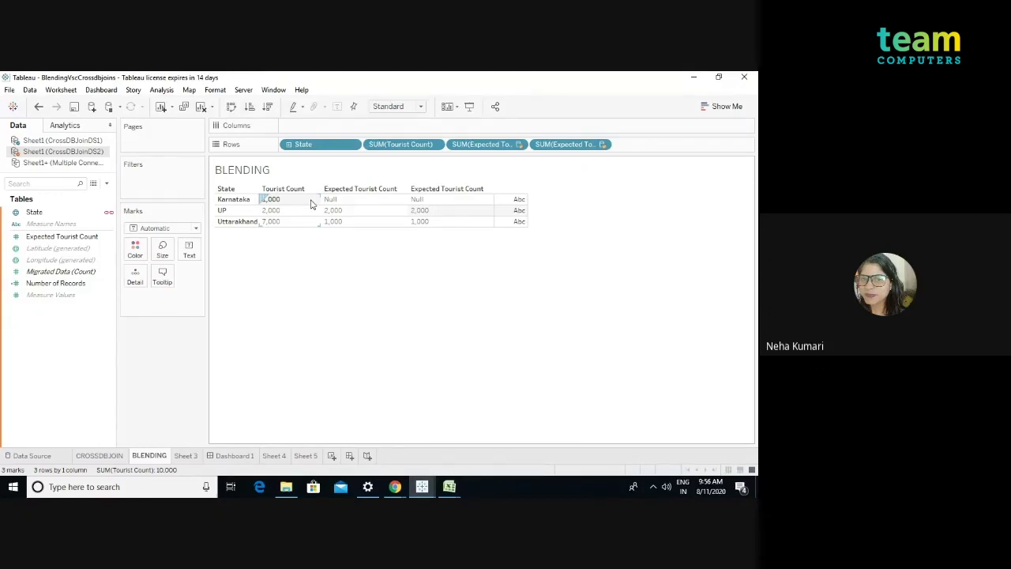
left_click(268, 244)
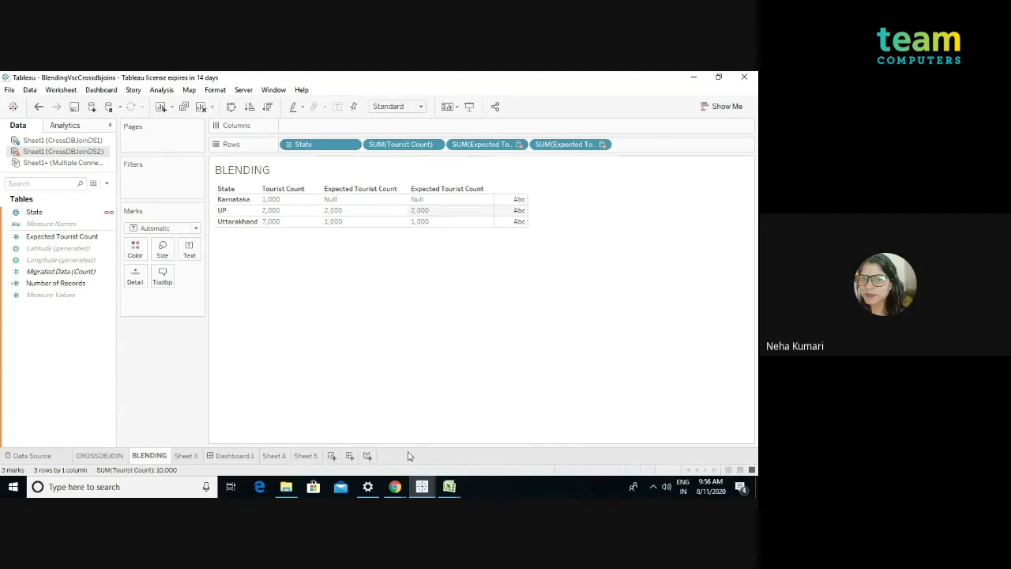
mouse_move(424, 487)
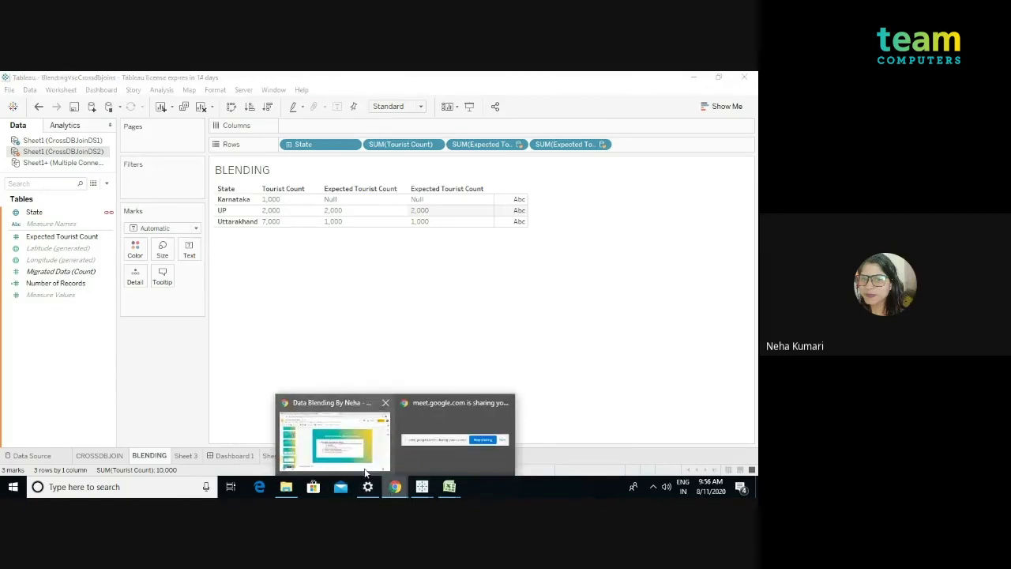
left_click(365, 471)
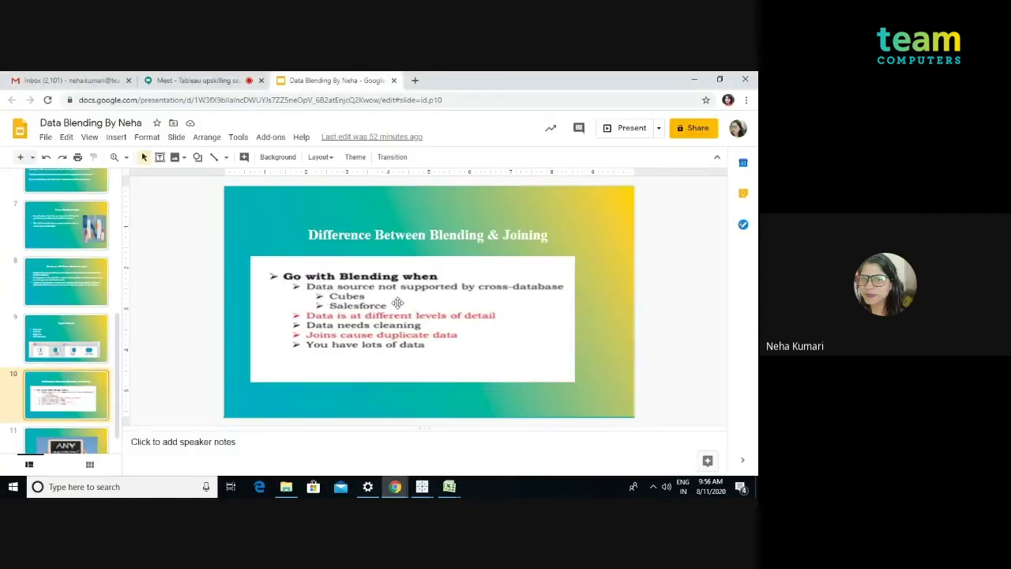
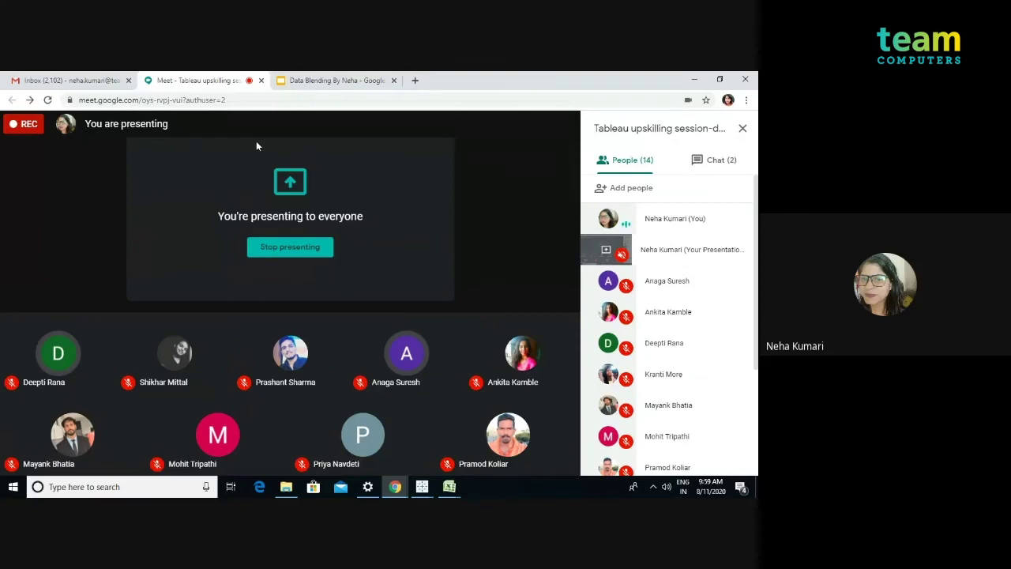
mouse_move(244, 185)
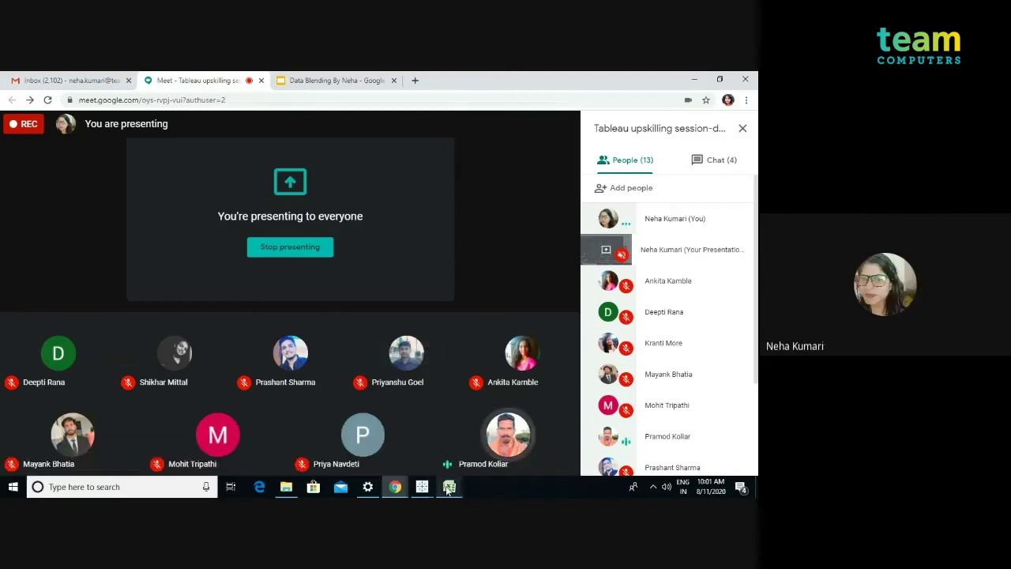
Switch to Excel and find the example of linked User ID and Branch tables on Sheet3 of the tourist count workbook.
mouse_move(448, 488)
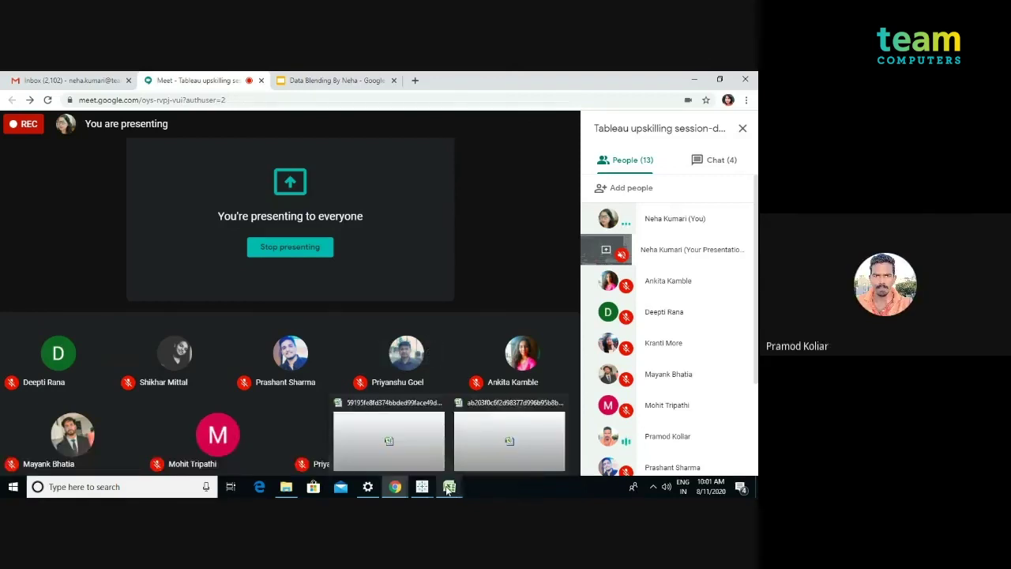
left_click(419, 436)
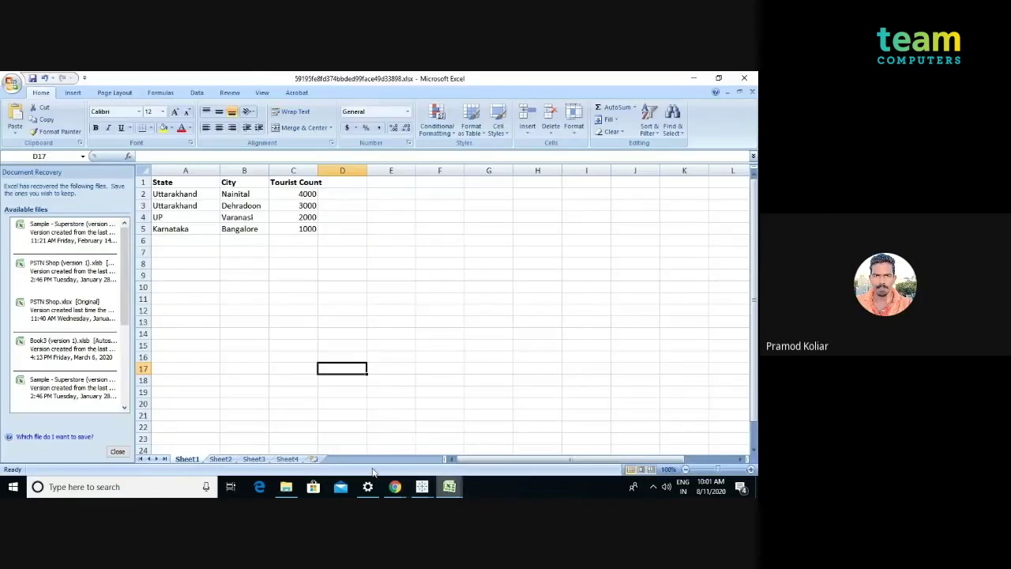
left_click(287, 459)
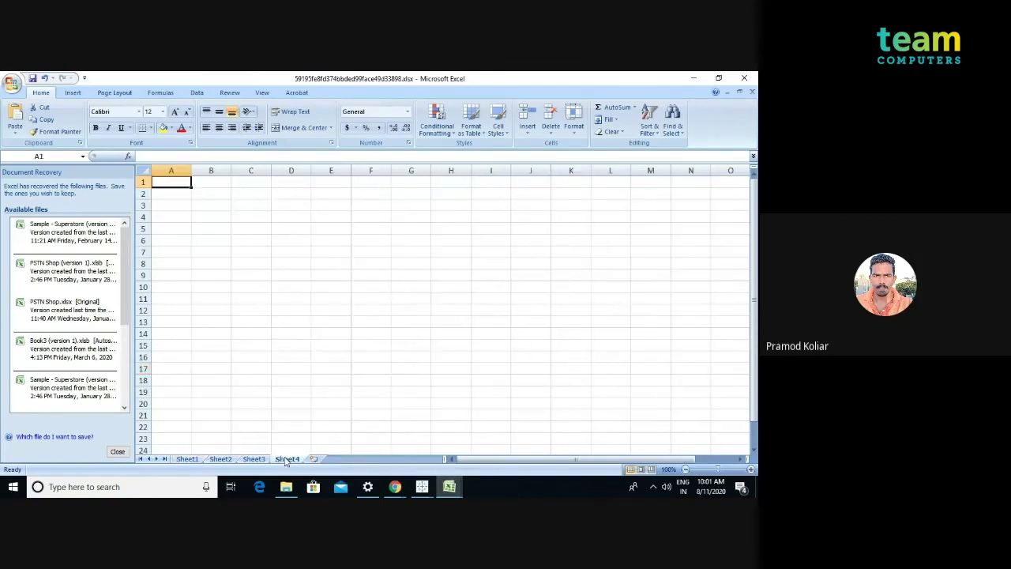
left_click(448, 487)
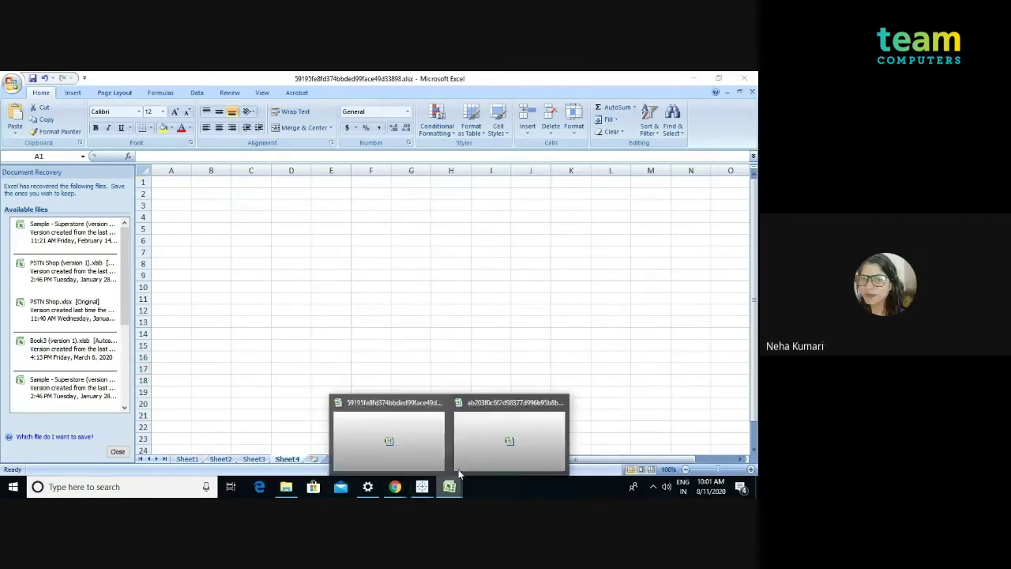
left_click(489, 437)
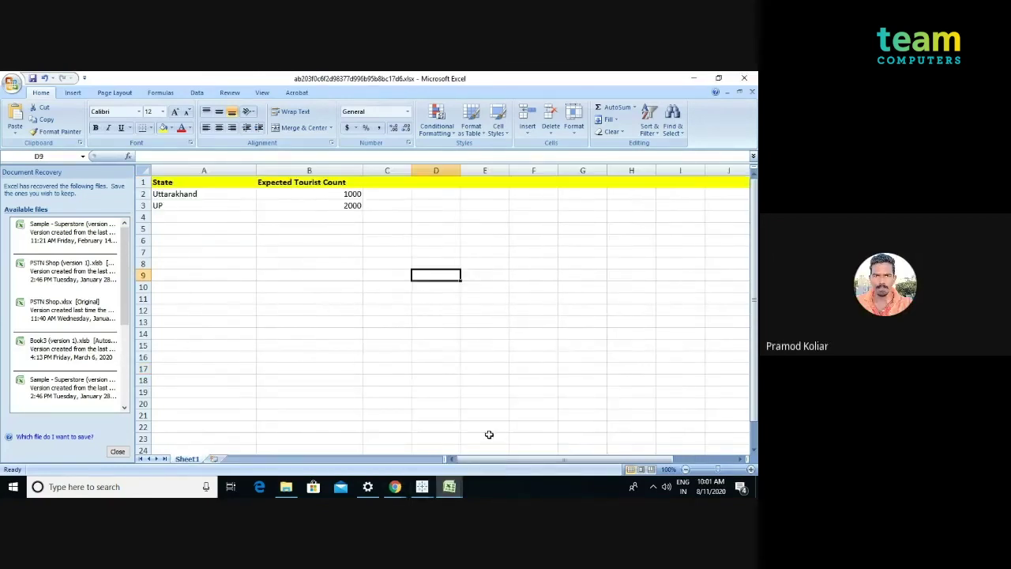
left_click(456, 485)
left_click(375, 432)
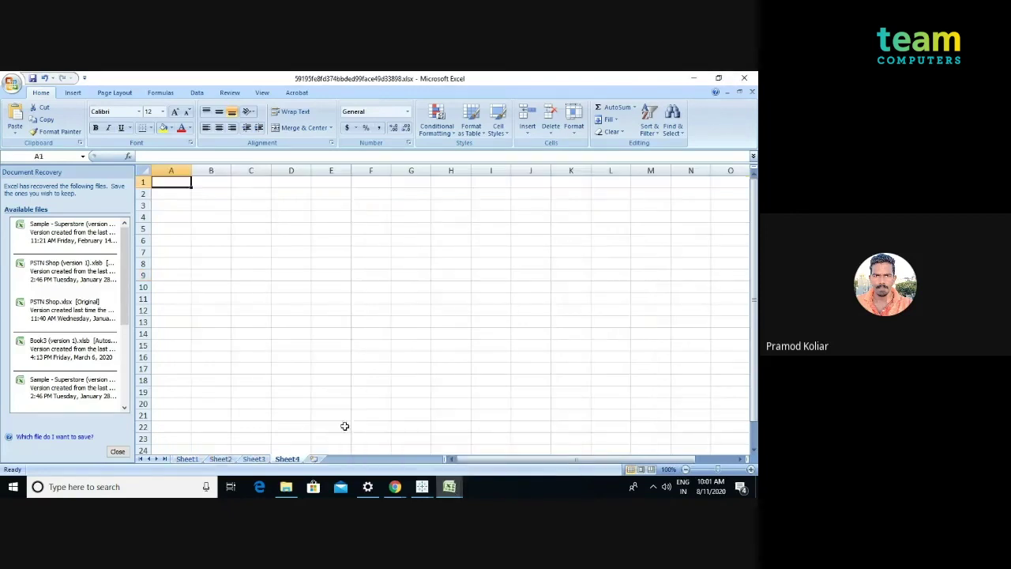
left_click(254, 459)
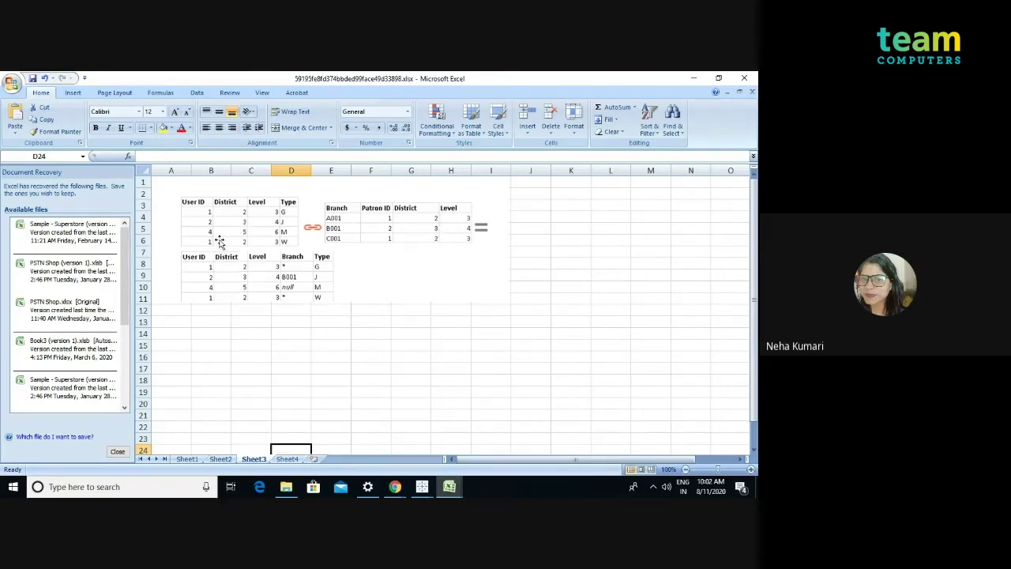
left_click(278, 264)
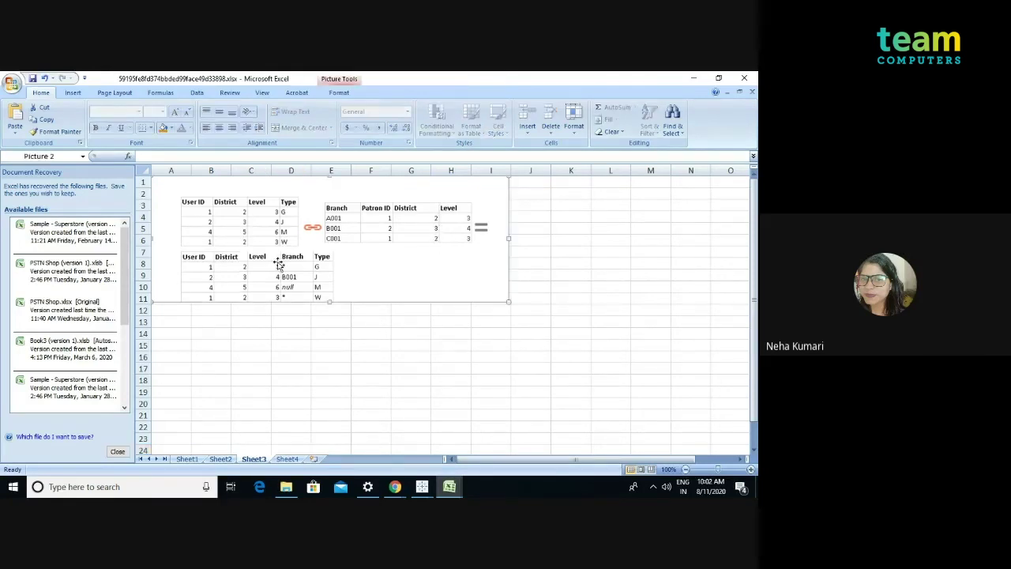